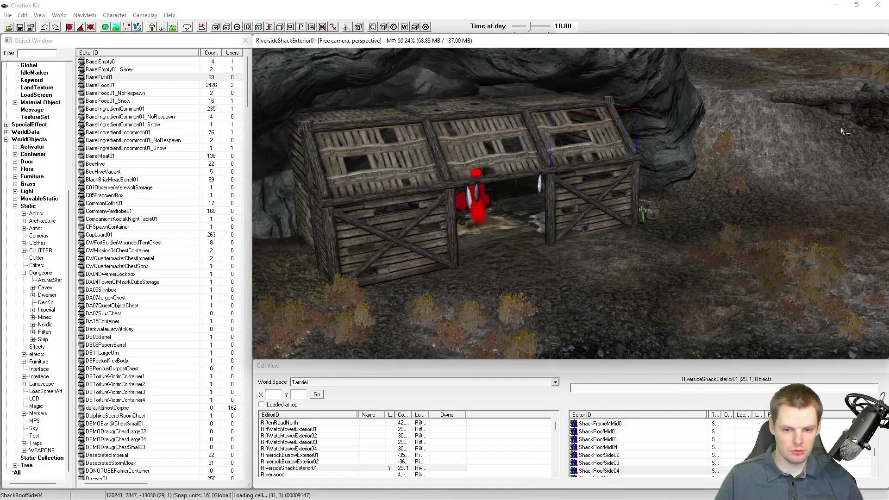
- Turn on navmesh editing for the riverside shack cell and move the Navmesh tools clear of the main tools
click(591, 230)
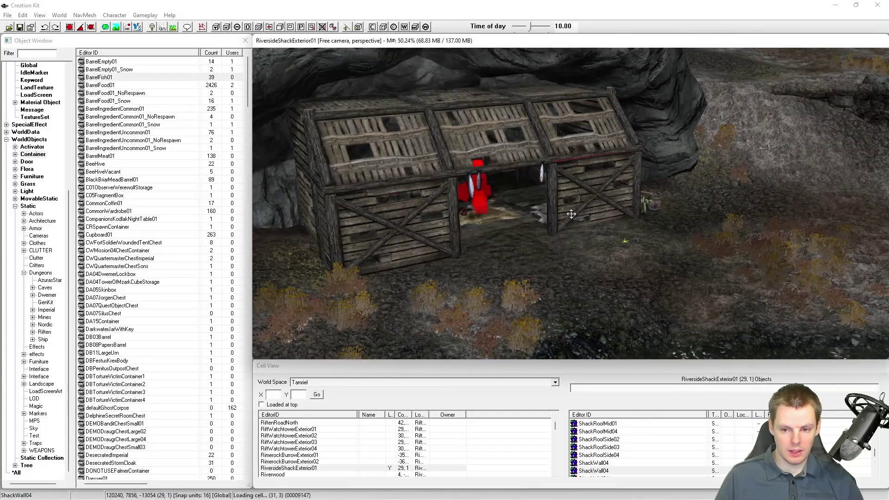
shift+middle_drag(592, 230, 558, 275)
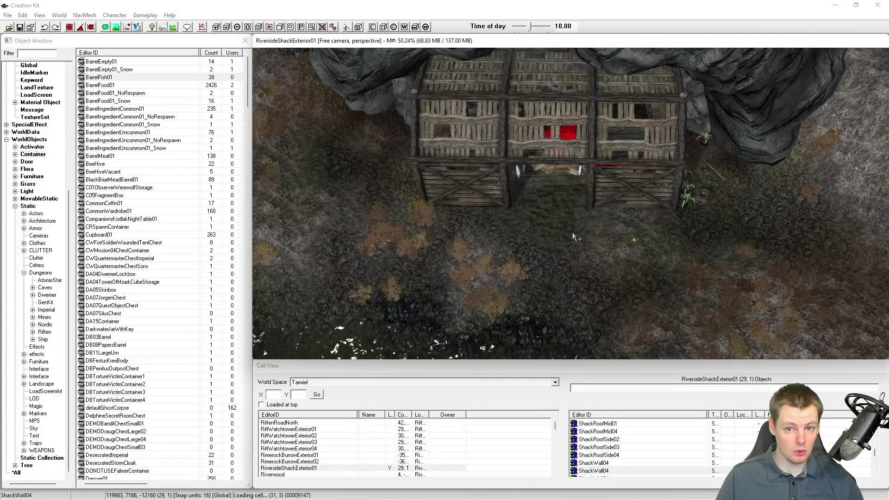
middle_drag(575, 237, 579, 217)
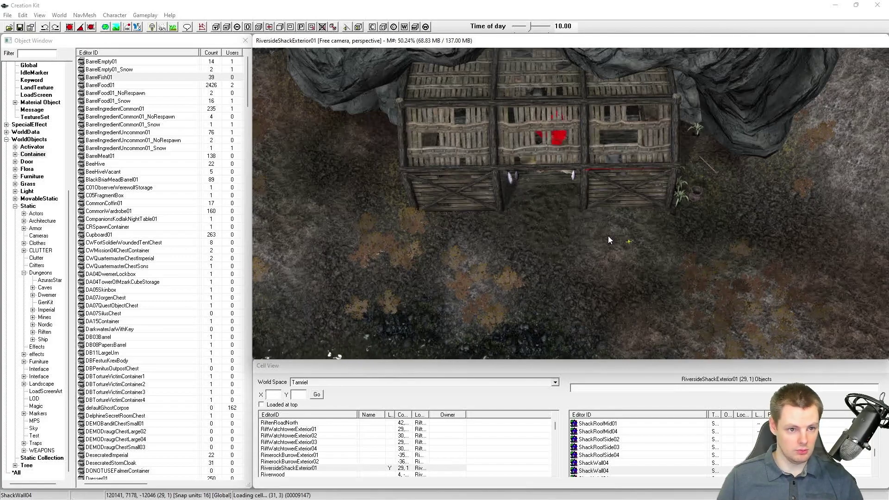
click(203, 28)
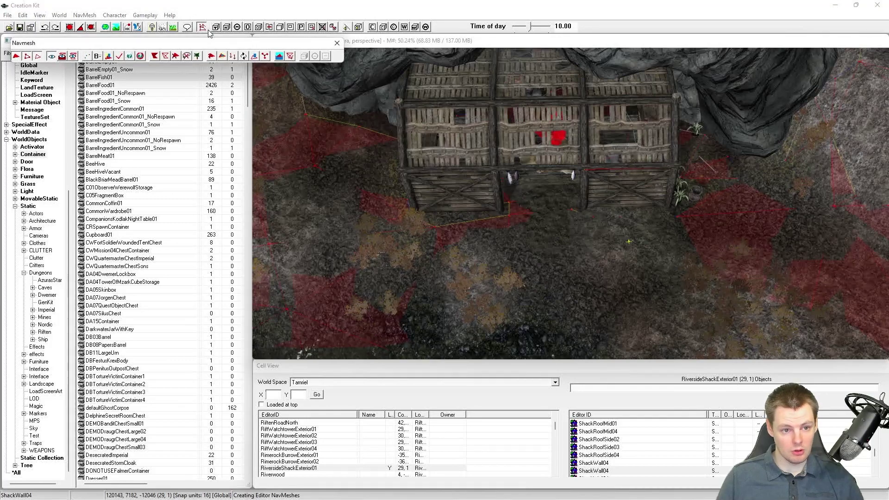
drag(203, 46, 208, 57)
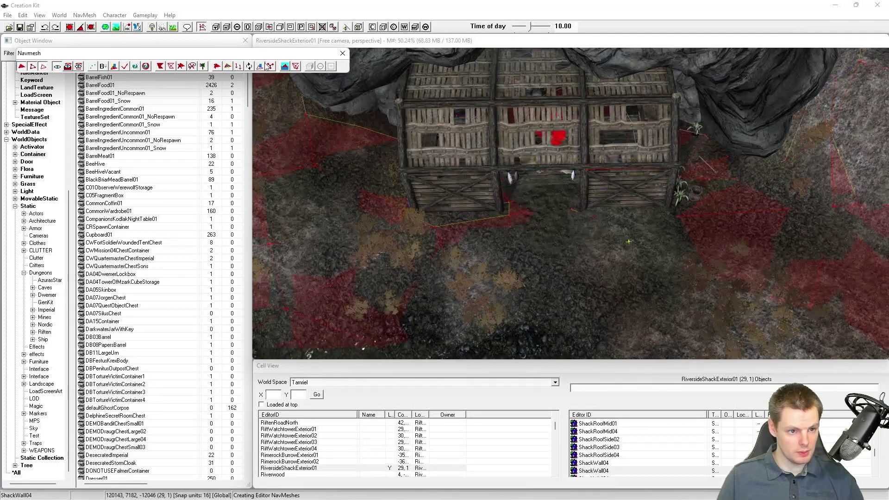
- Try the sky display on the shack scene and switch the viewport to its darker lighting, keeping the sky hidden
click(347, 176)
scroll(491, 218, down, 3)
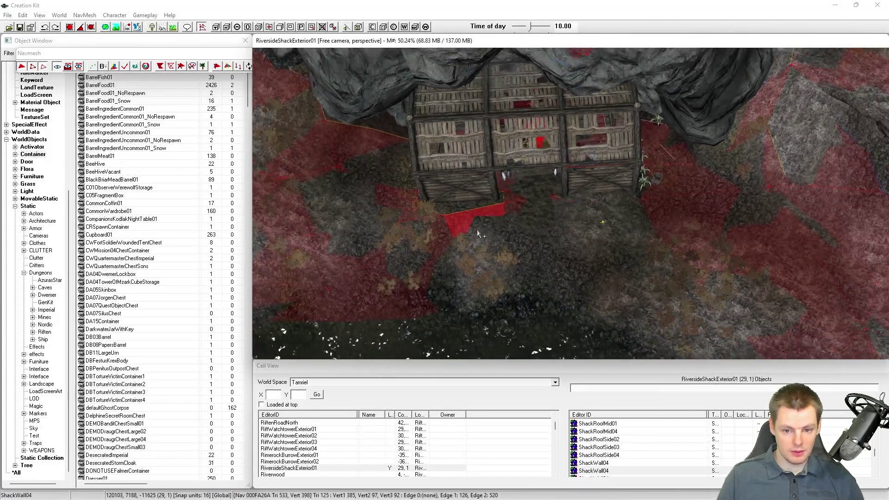
shift+middle_drag(512, 237, 611, 162)
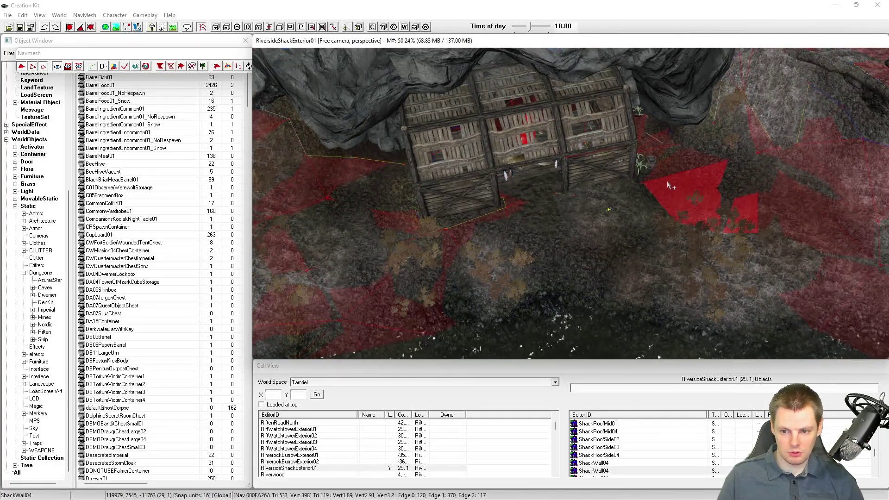
key(Escape)
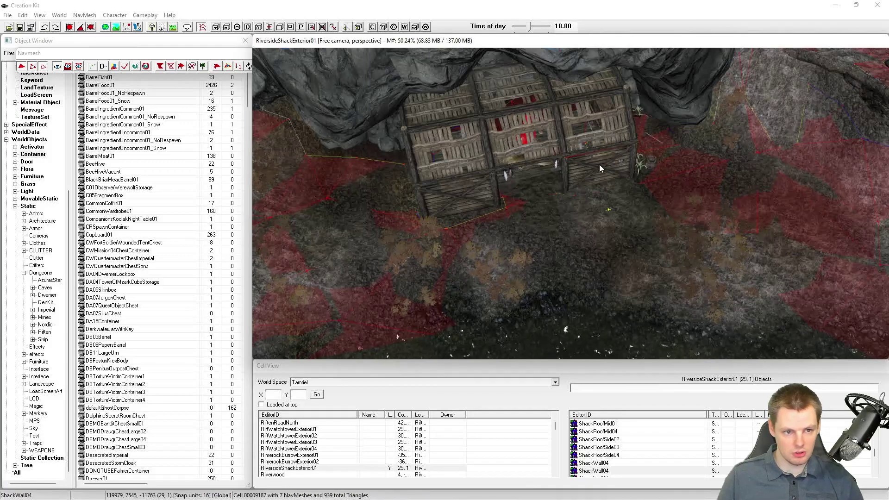
click(163, 27)
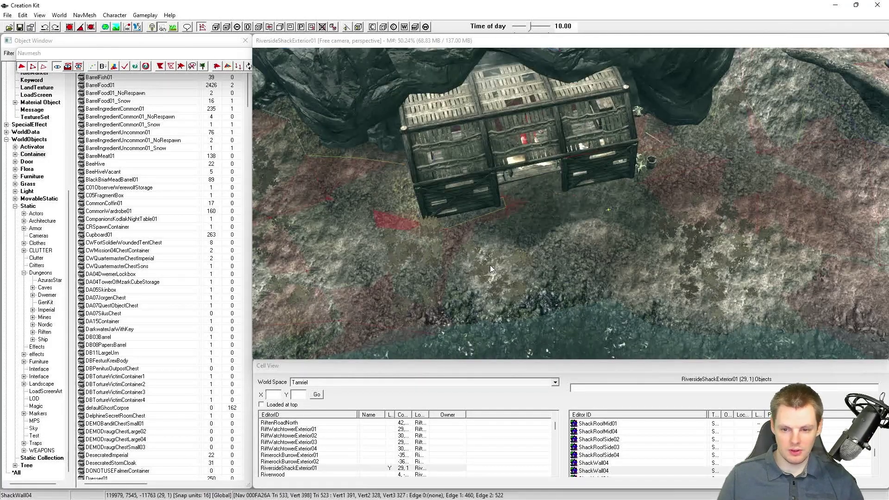
click(162, 27)
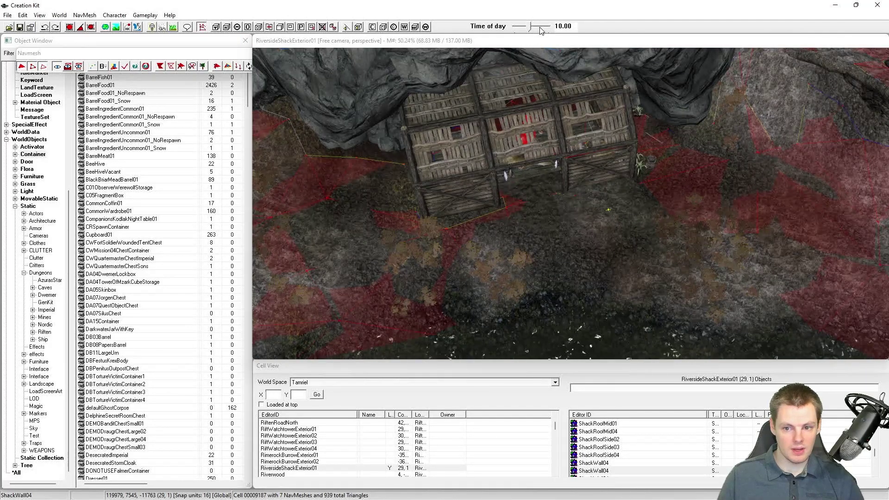
click(152, 27)
click(153, 29)
click(154, 29)
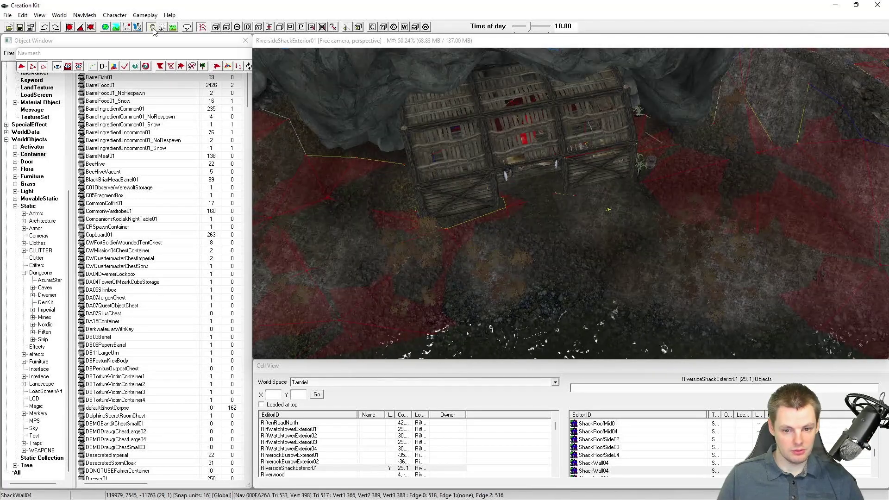
middle_drag(550, 225, 542, 218)
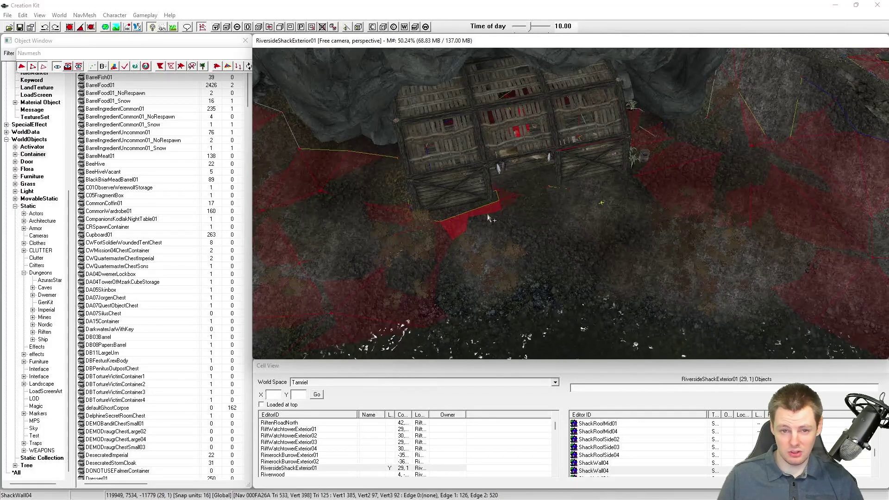
- Display the navmesh through the shack and terrain, compare it with the scene, and isolate it with everything else hidden
click(118, 53)
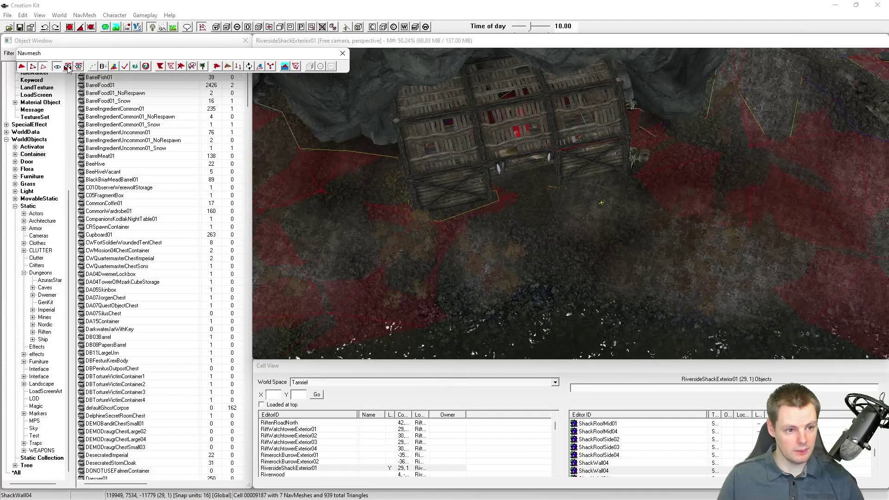
click(67, 67)
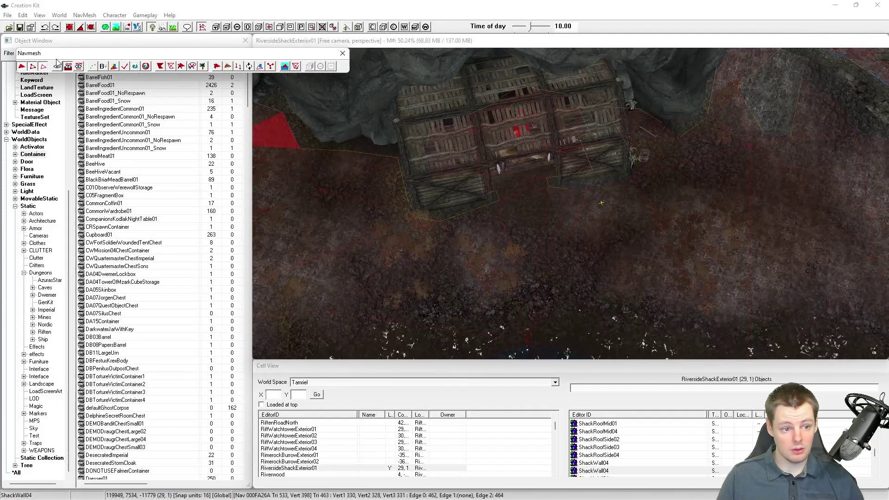
click(78, 67)
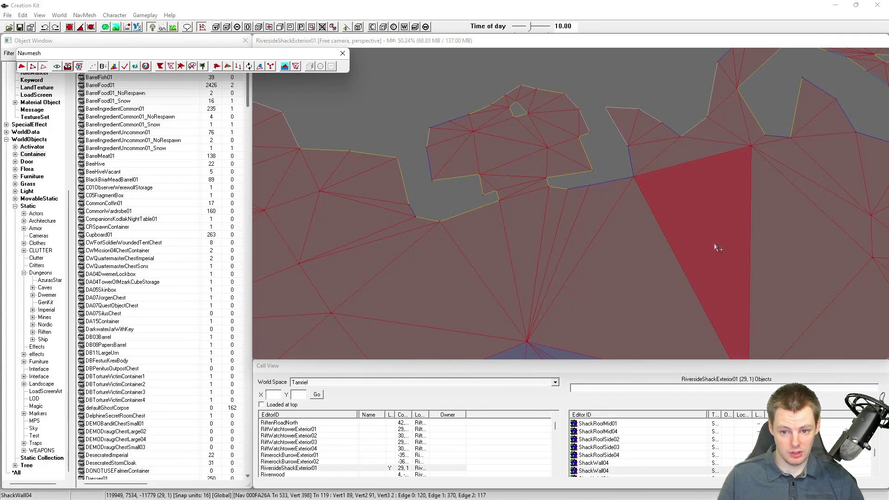
click(69, 66)
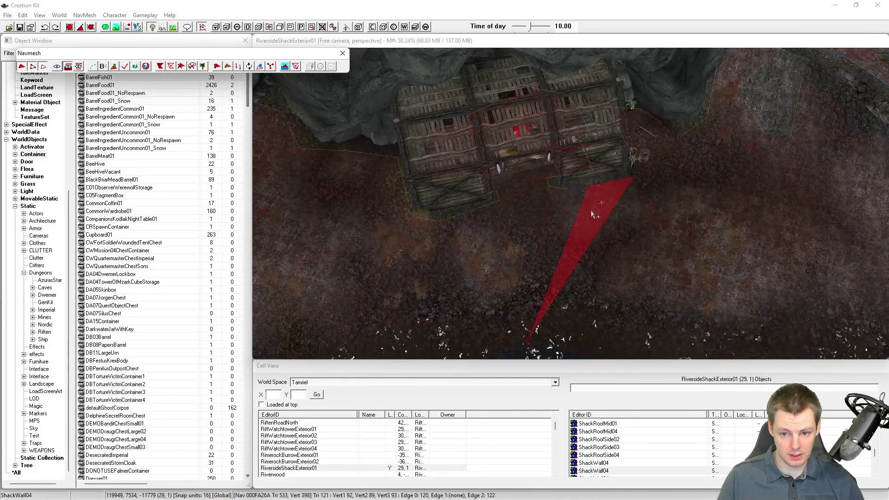
click(570, 171)
shift+middle_drag(570, 171, 549, 191)
click(78, 66)
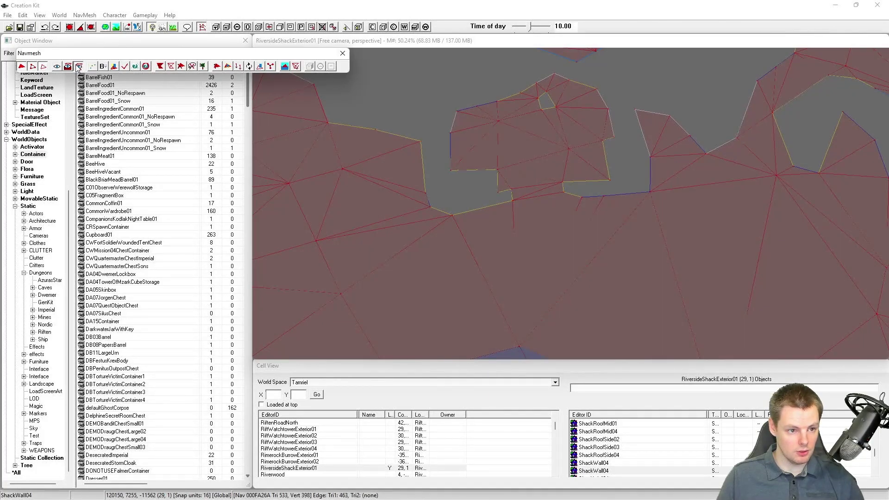
- Toggle the navmesh edge selection mode and try selecting single triangles inside the shack's footprint
click(449, 148)
shift+middle_drag(449, 148, 446, 168)
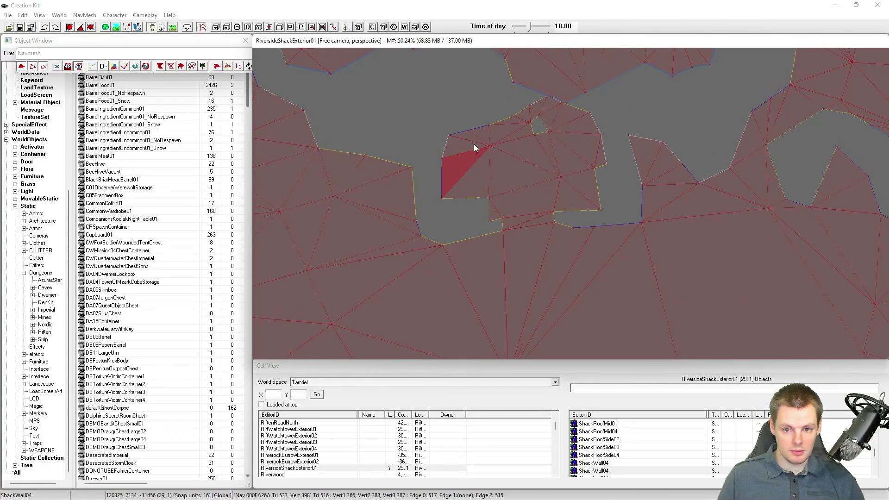
click(519, 139)
click(348, 110)
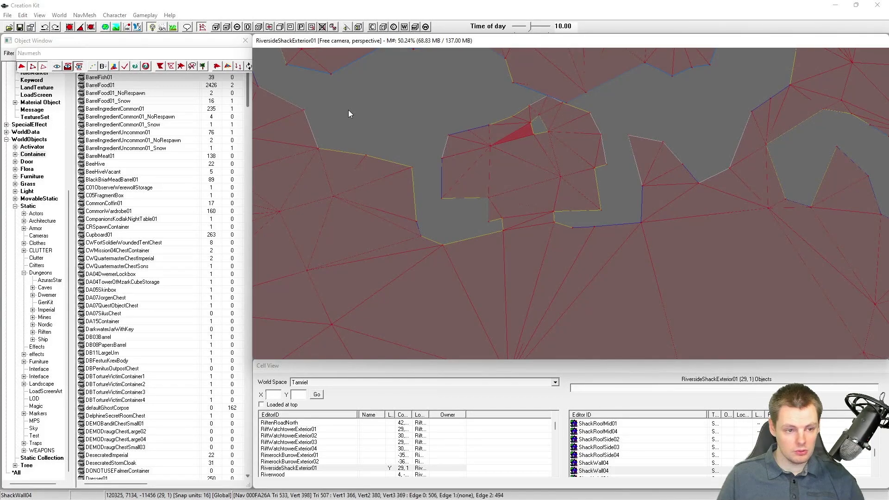
click(32, 66)
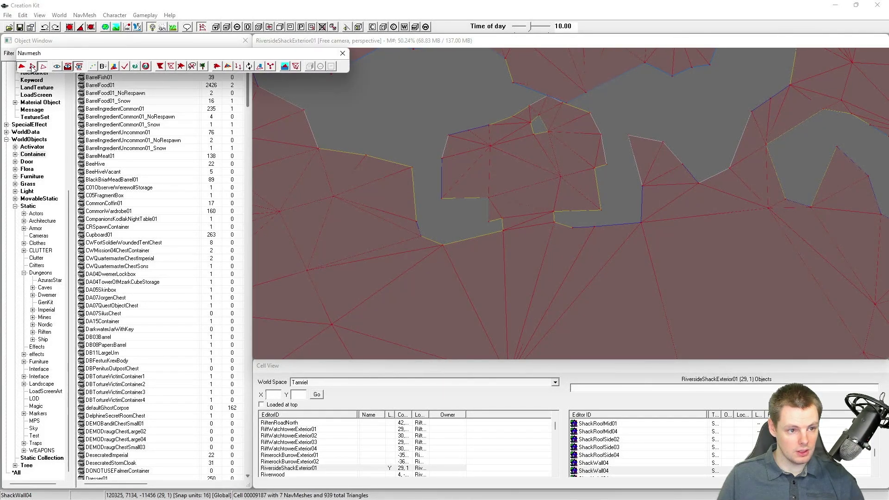
click(513, 170)
click(465, 137)
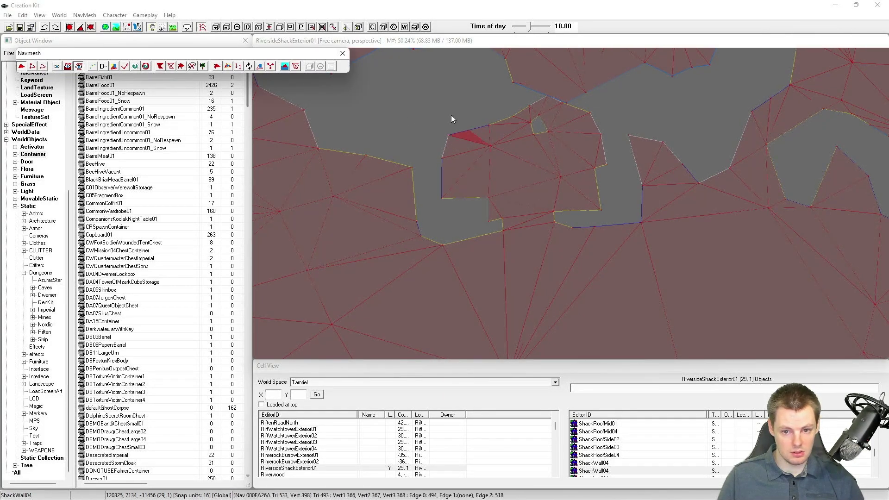
click(454, 121)
click(532, 196)
click(502, 172)
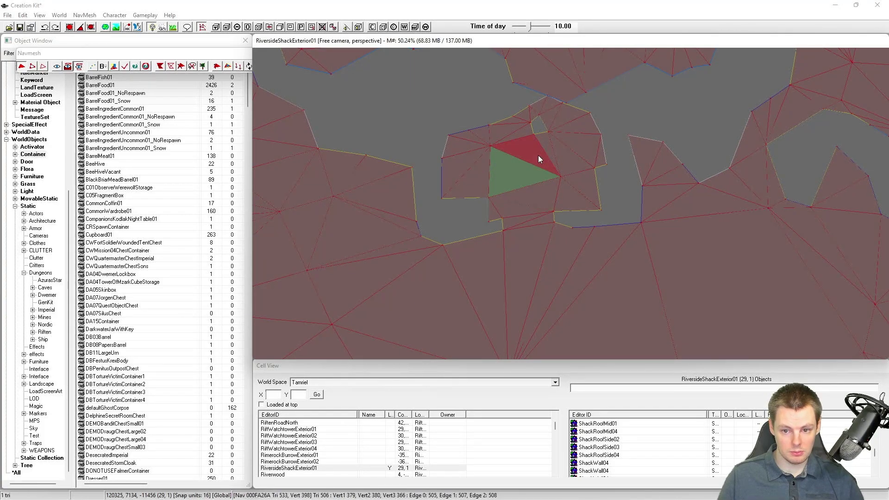
click(538, 155)
mouse_move(532, 141)
shift+middle_down()
mouse_move(525, 163)
mouse_move(530, 125)
shift+middle_up()
- Select the navmesh triangles covering the shack's floor, from the back edge around the small hole to the front opening
click(541, 108)
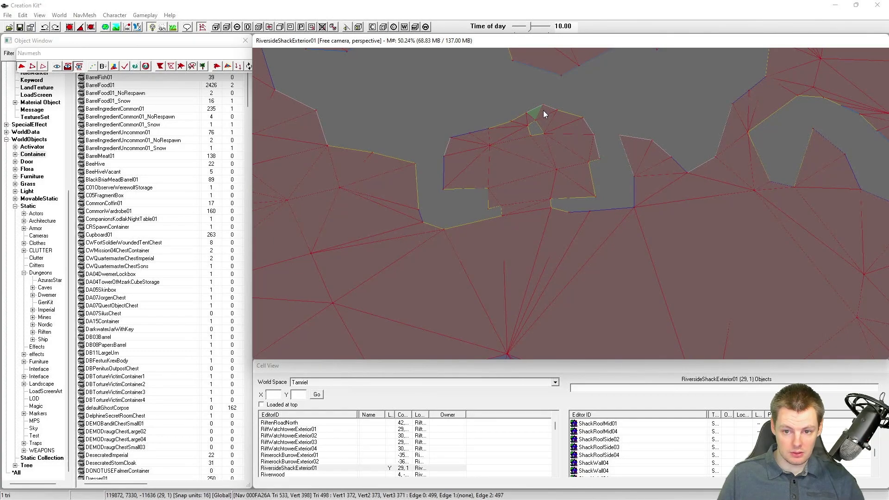
ctrl+click(546, 110)
ctrl+click(530, 119)
ctrl+click(521, 119)
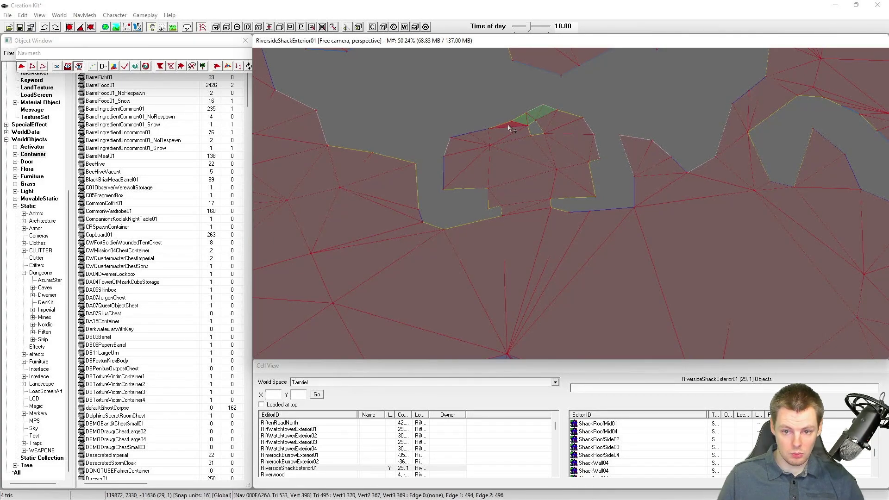
ctrl+click(508, 125)
ctrl+click(498, 132)
ctrl+click(481, 135)
ctrl+click(468, 137)
ctrl+click(457, 144)
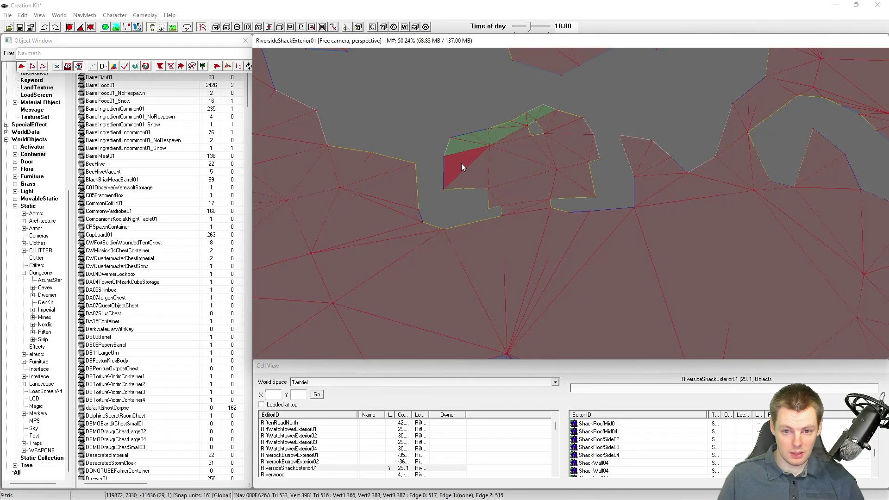
ctrl+click(461, 163)
ctrl+click(479, 167)
ctrl+click(502, 165)
ctrl+click(519, 151)
ctrl+click(516, 134)
ctrl+click(548, 123)
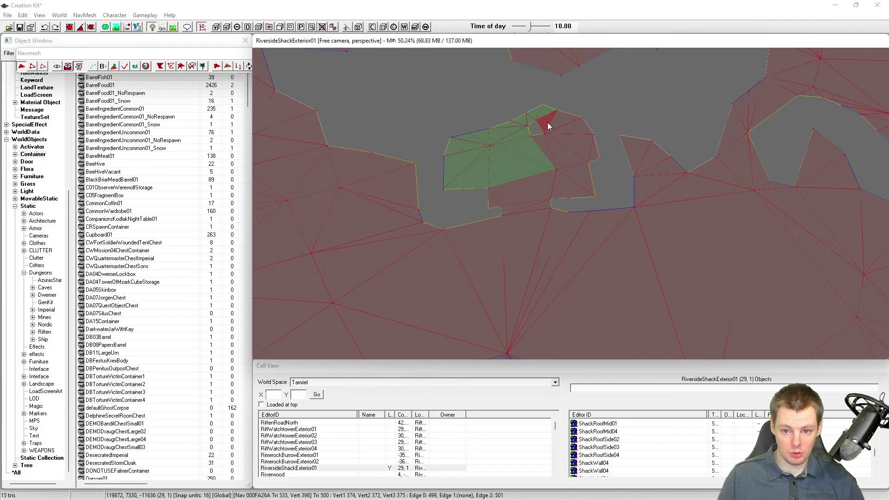
ctrl+click(570, 144)
ctrl+click(563, 150)
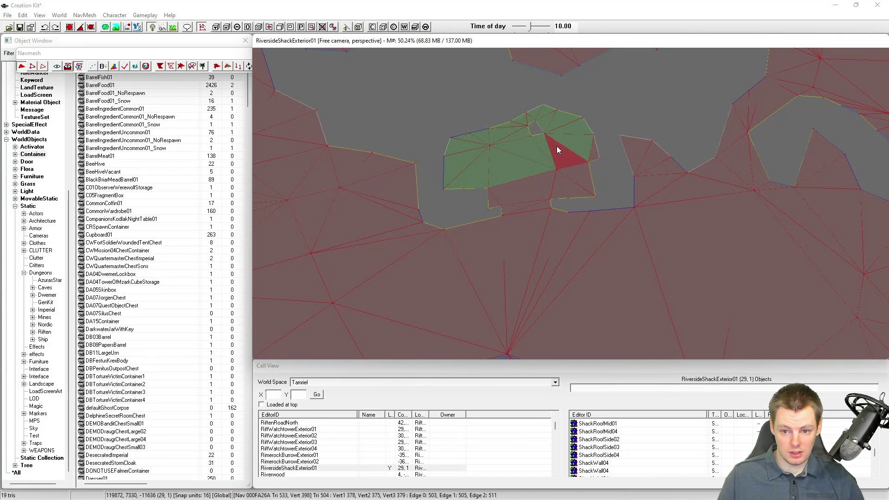
ctrl+click(563, 171)
ctrl+click(544, 182)
ctrl+click(572, 186)
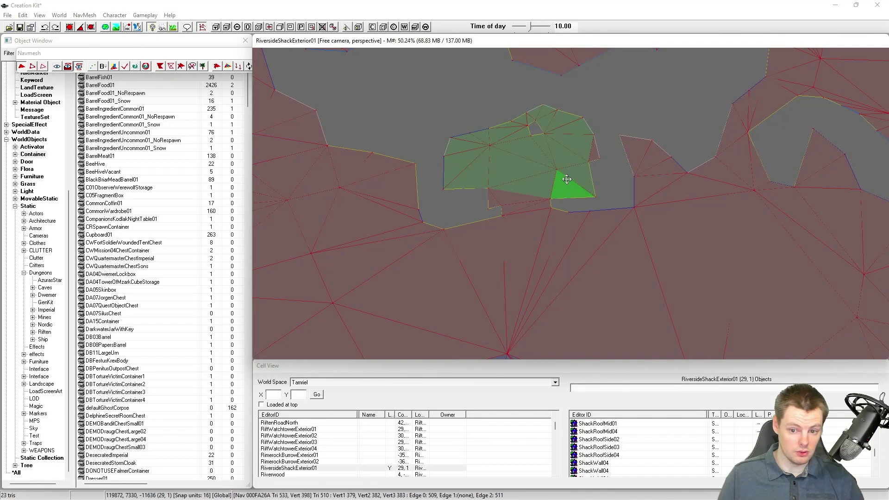
ctrl+click(537, 199)
ctrl+click(512, 198)
ctrl+click(492, 200)
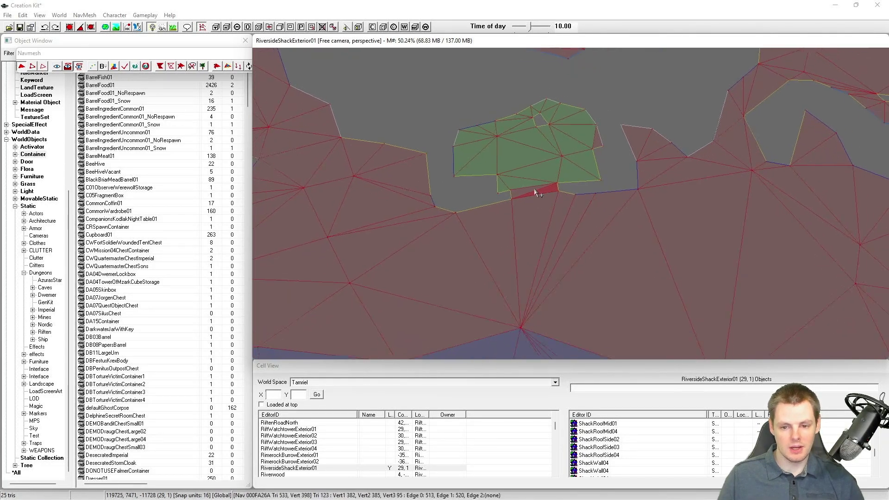
- Examine how the selected shack triangles connect to the surrounding navmesh, the neighbouring islands and the cell borders
scroll(533, 191, down, 8)
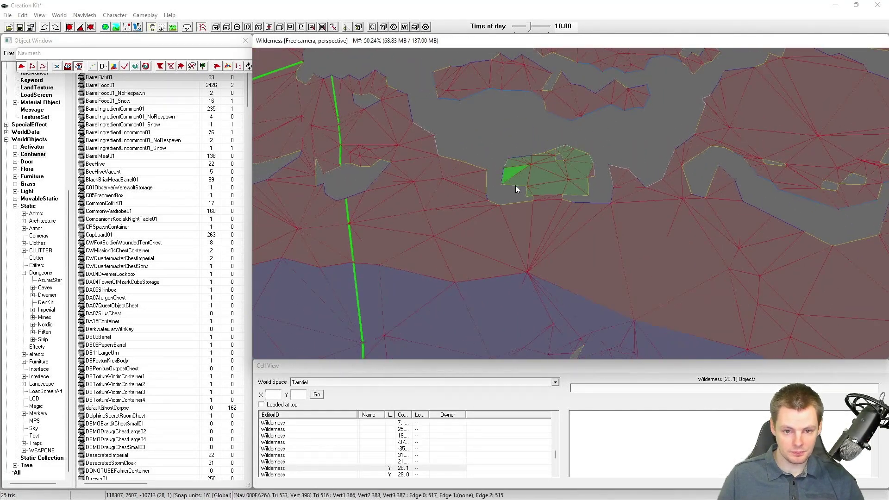
mouse_move(516, 185)
middle_down()
mouse_move(520, 209)
mouse_move(513, 193)
mouse_move(525, 183)
mouse_move(519, 196)
mouse_move(504, 181)
mouse_move(524, 187)
middle_up()
middle_drag(472, 160, 483, 181)
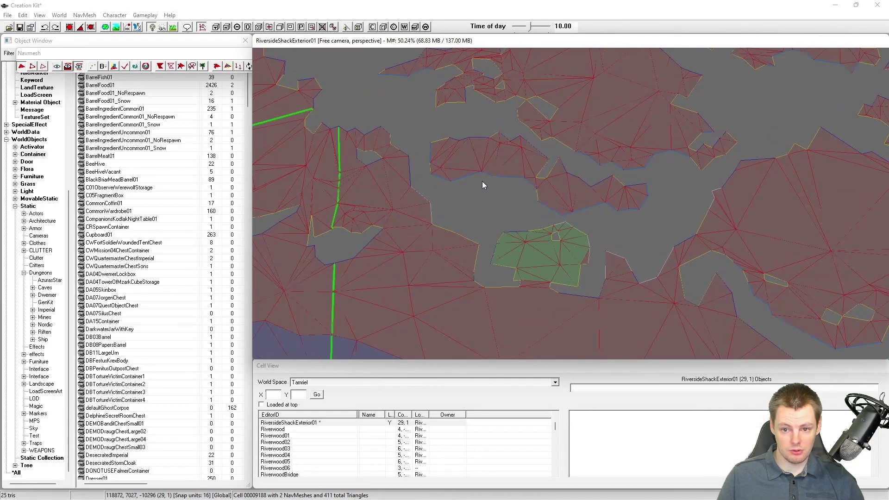
middle_drag(526, 143, 524, 164)
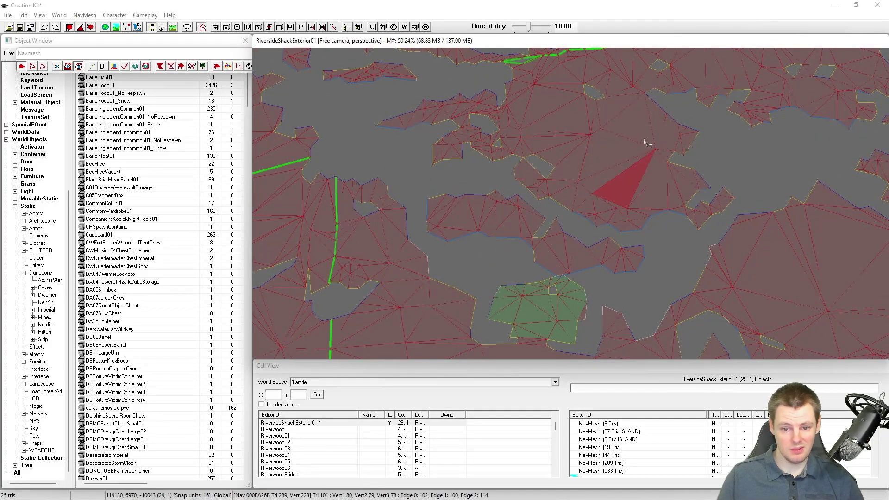
middle_drag(642, 201, 640, 122)
scroll(600, 213, up, 4)
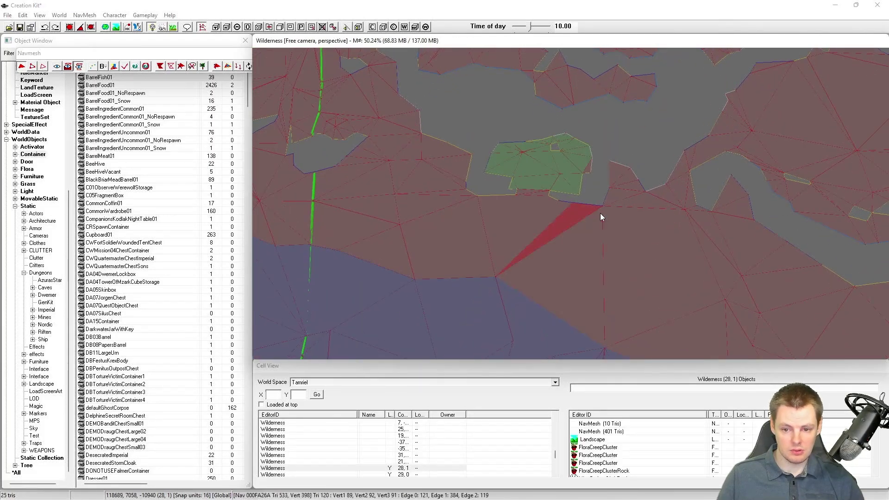
middle_drag(608, 215, 615, 229)
scroll(615, 231, up, 1)
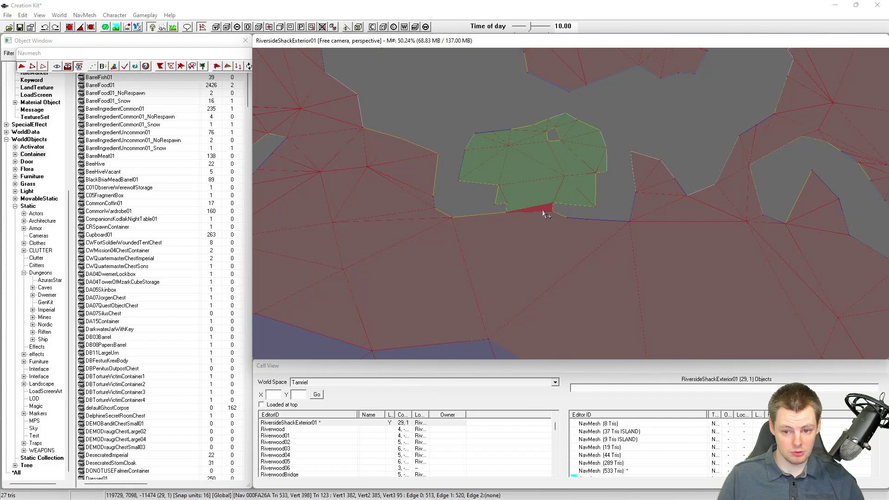
- Extend the triangle selection through the shack's front opening and across the ground navmesh up its left side
ctrl+click(543, 212)
ctrl+click(523, 222)
ctrl+click(493, 221)
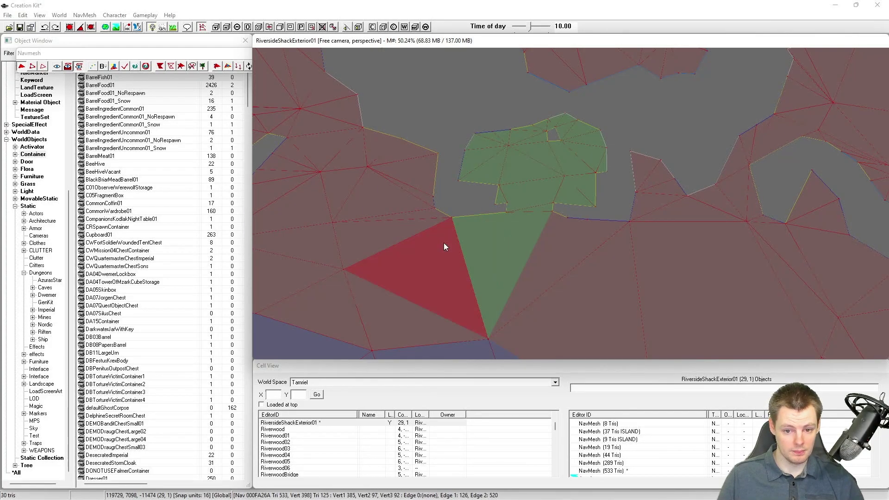
ctrl+click(443, 243)
ctrl+click(418, 225)
ctrl+click(415, 208)
ctrl+click(427, 215)
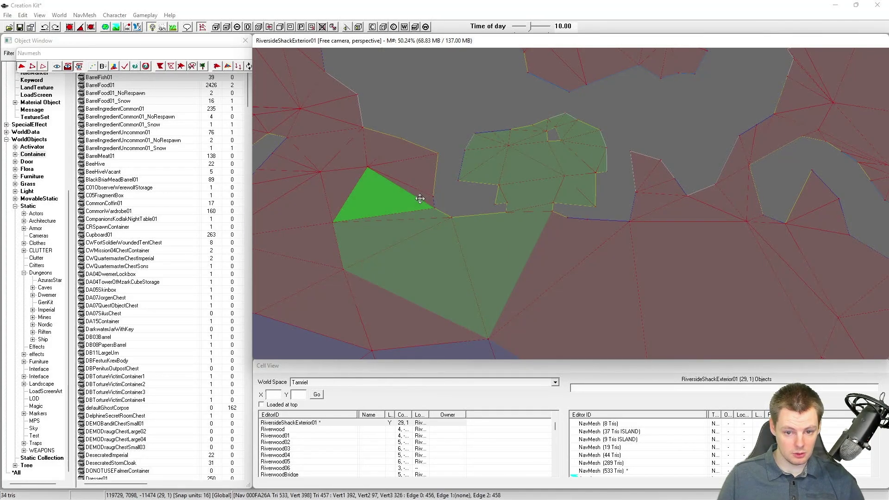
ctrl+click(420, 199)
ctrl+click(395, 311)
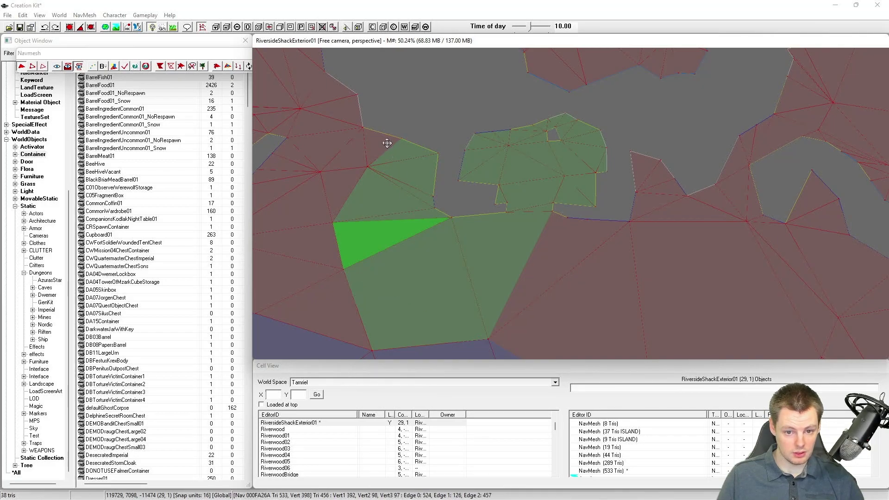
ctrl+click(381, 144)
- Add the ground triangles in front of the shack and around its right side to the navmesh selection
ctrl+click(560, 309)
ctrl+click(537, 266)
middle_drag(607, 280, 546, 219)
ctrl+click(489, 166)
ctrl+click(531, 174)
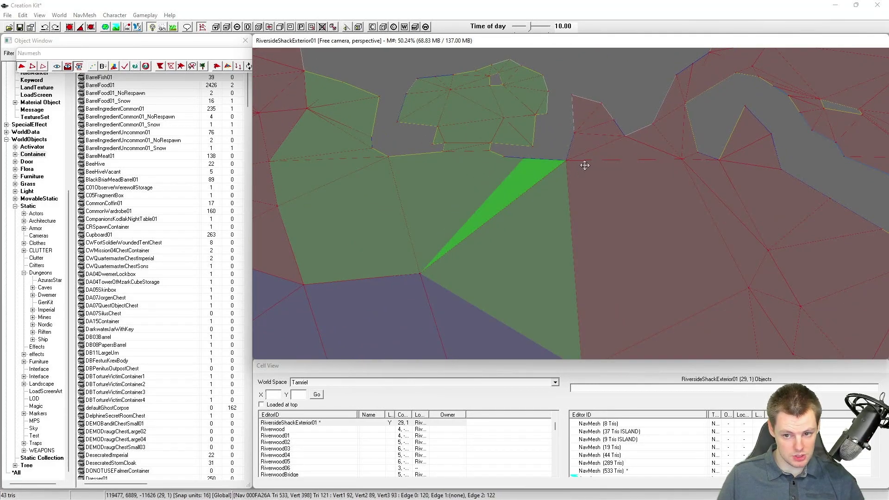
ctrl+click(598, 121)
ctrl+click(623, 149)
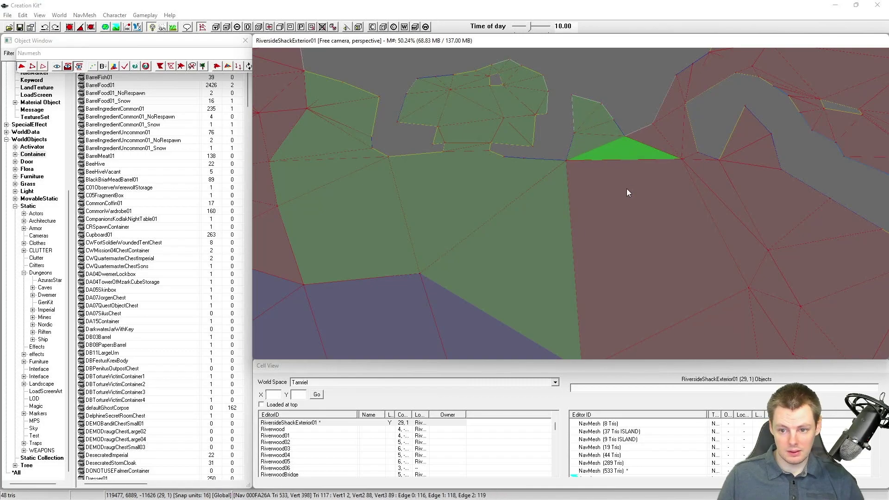
ctrl+click(609, 233)
middle_drag(609, 233, 564, 213)
ctrl+click(644, 217)
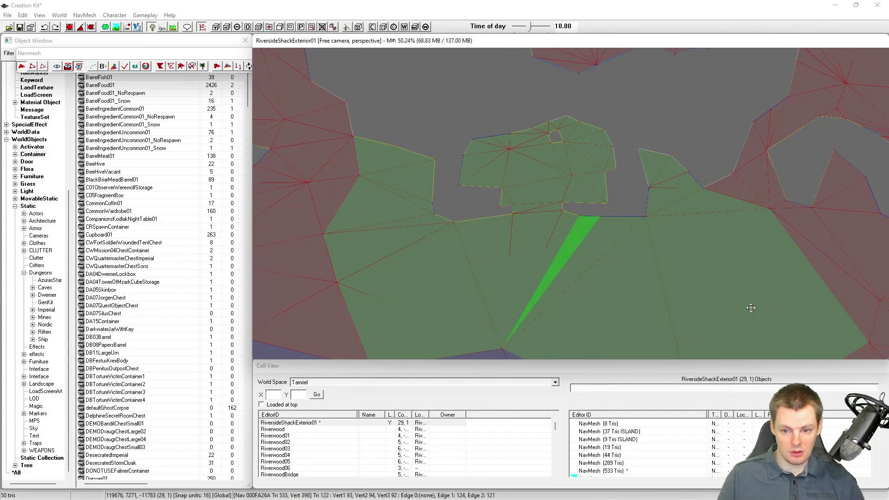
middle_drag(617, 170, 602, 166)
middle_drag(528, 203, 521, 186)
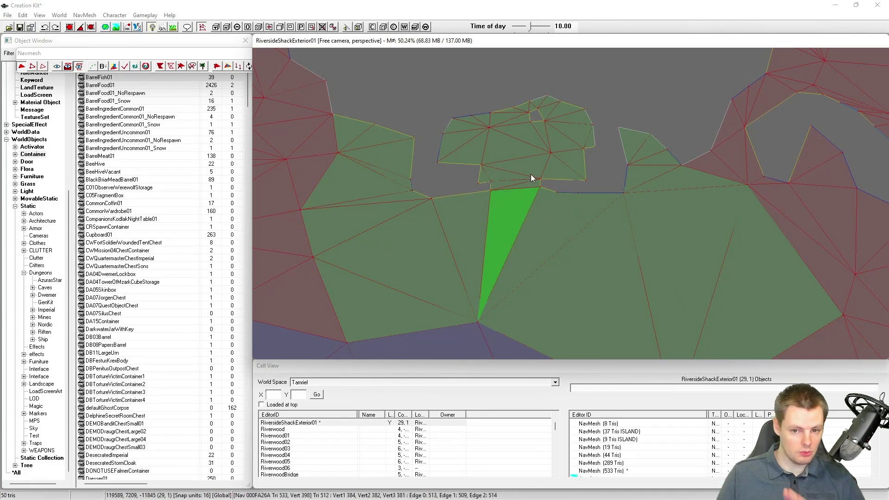
- Move the selected triangles to a separate navmesh, ignoring the assertion and accepting all warnings
click(79, 16)
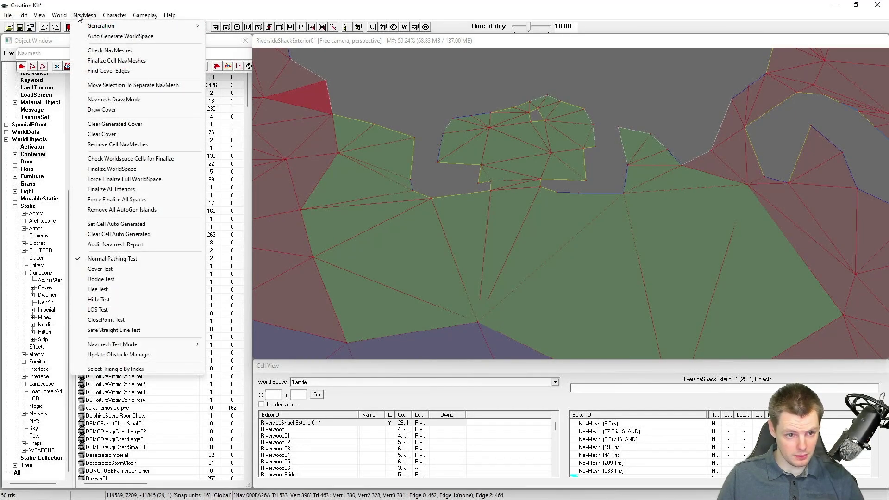
click(127, 85)
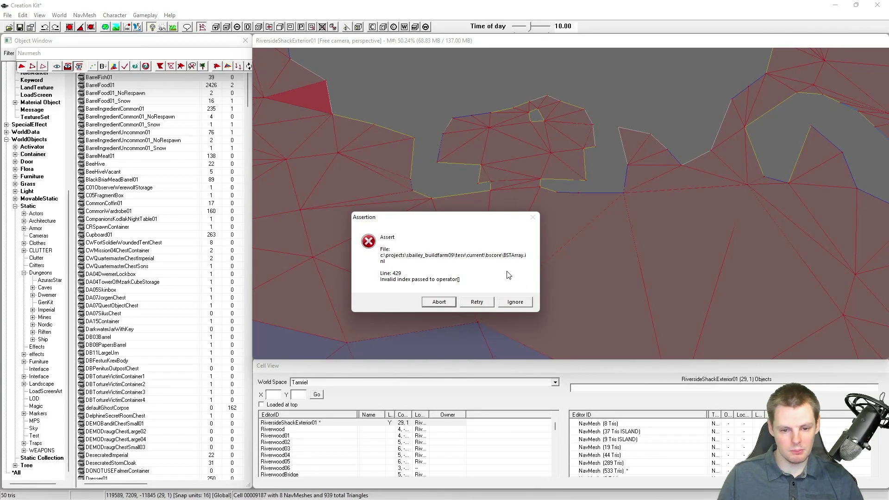
click(516, 302)
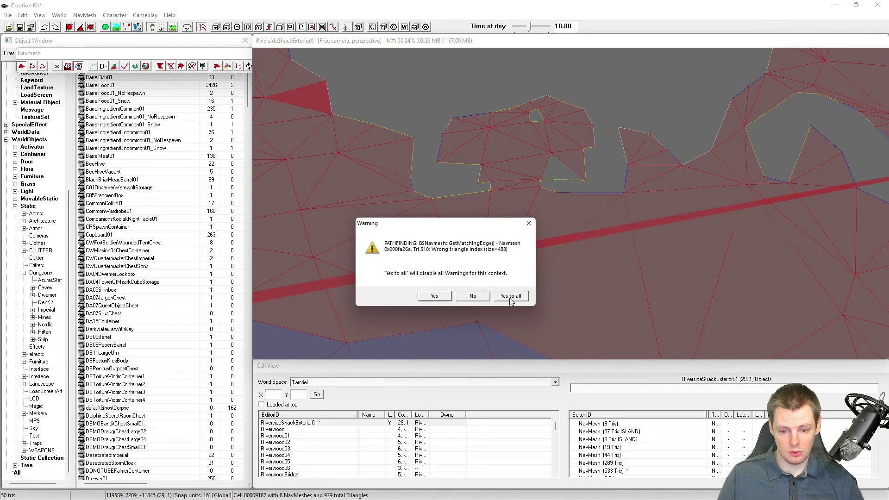
click(511, 296)
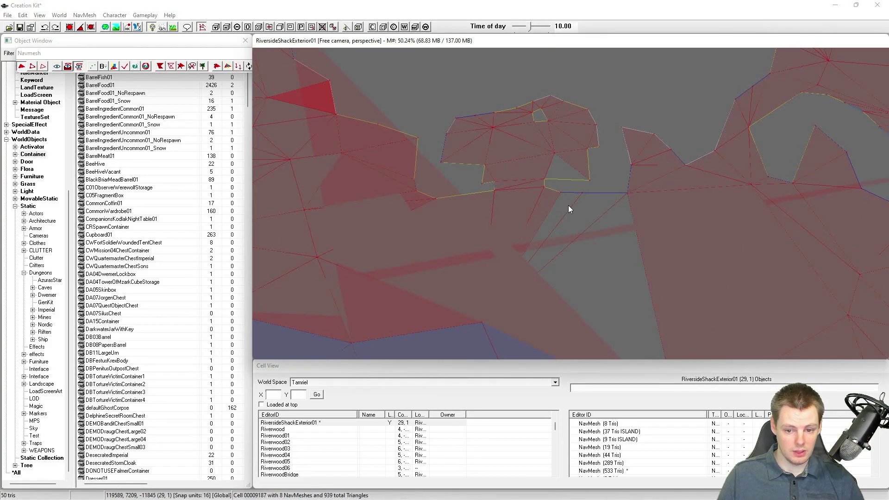
- Close and restart navmesh editing to rebuild the distorted navmesh display around the shack
middle_drag(568, 205, 572, 199)
scroll(542, 189, down, 2)
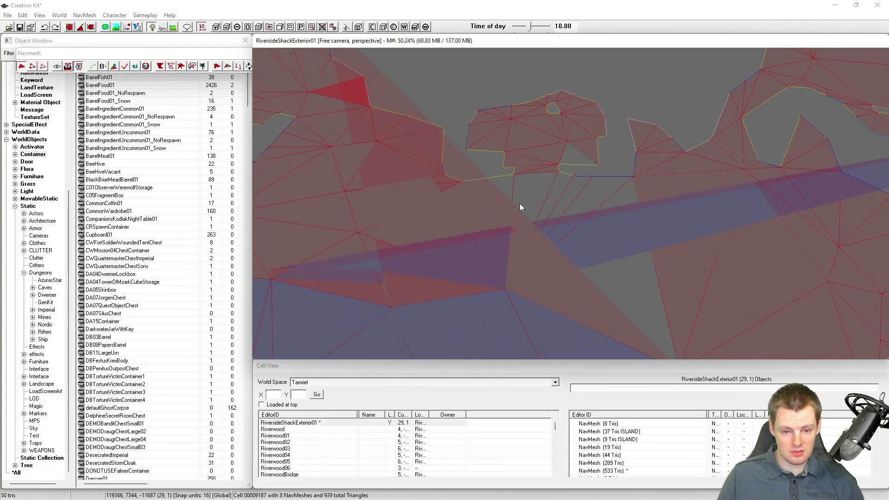
click(506, 214)
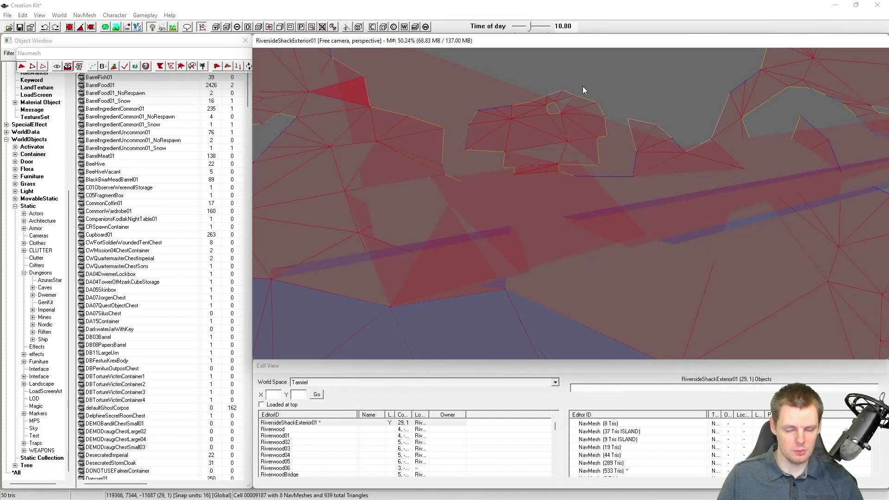
click(191, 54)
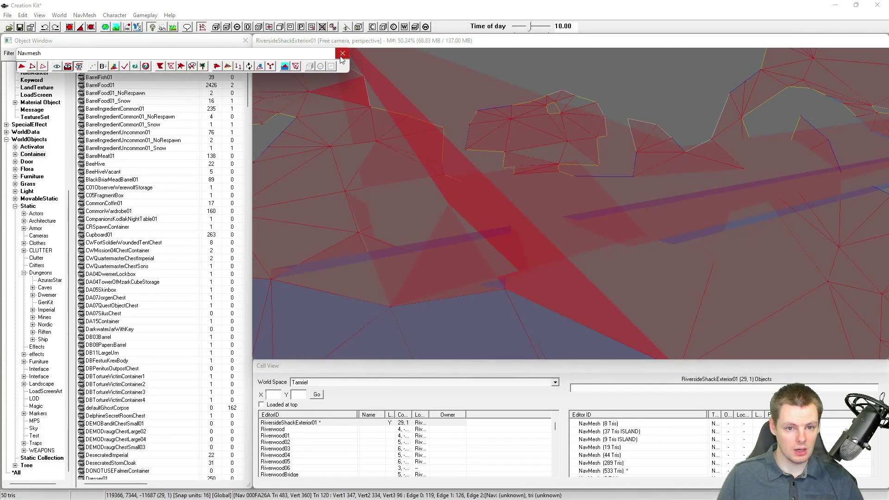
click(342, 55)
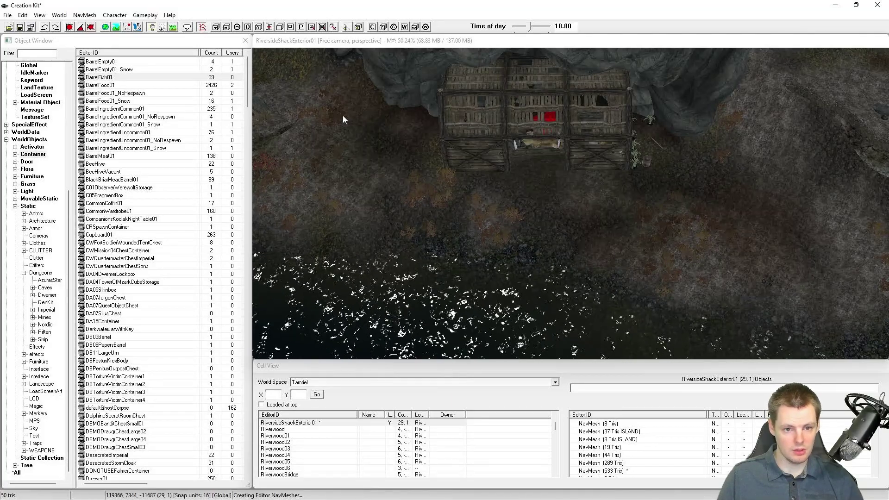
key(ctrl+e)
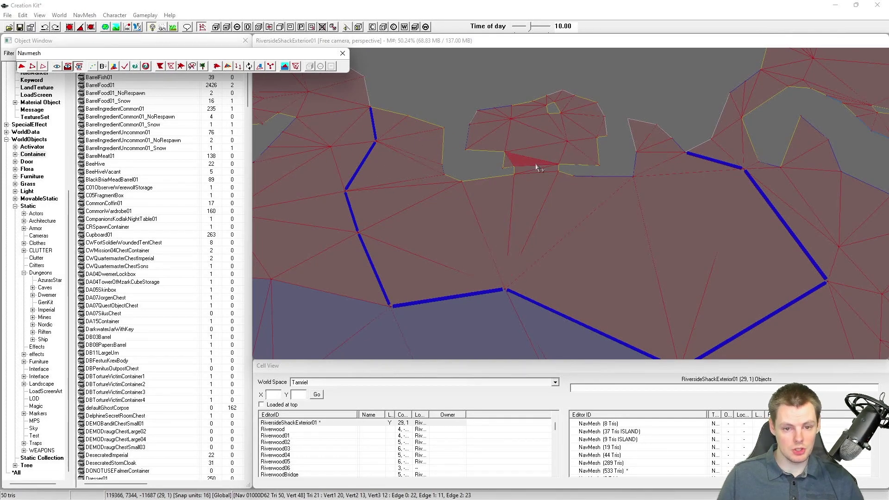
- Inspect the blue border edges around the separated shack navmesh and highlight the whole piece
shift+middle_drag(524, 154, 515, 191)
middle_drag(539, 134, 555, 172)
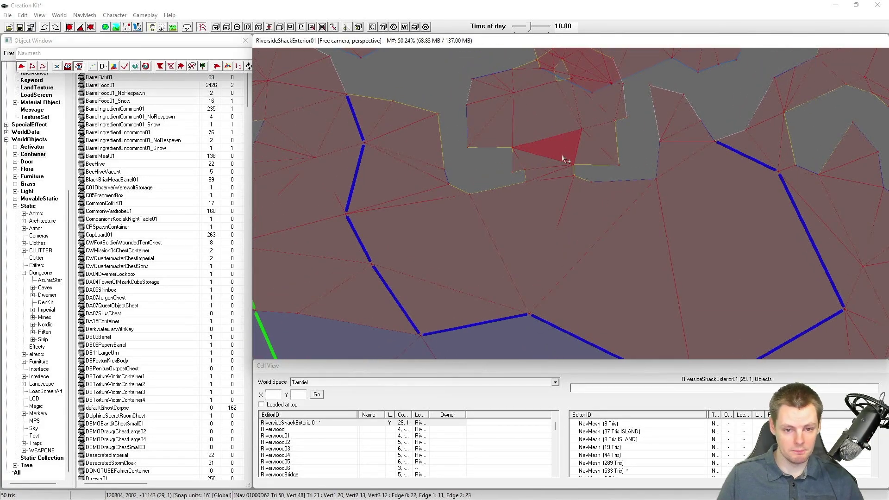
scroll(563, 159, down, 1)
scroll(550, 163, down, 1)
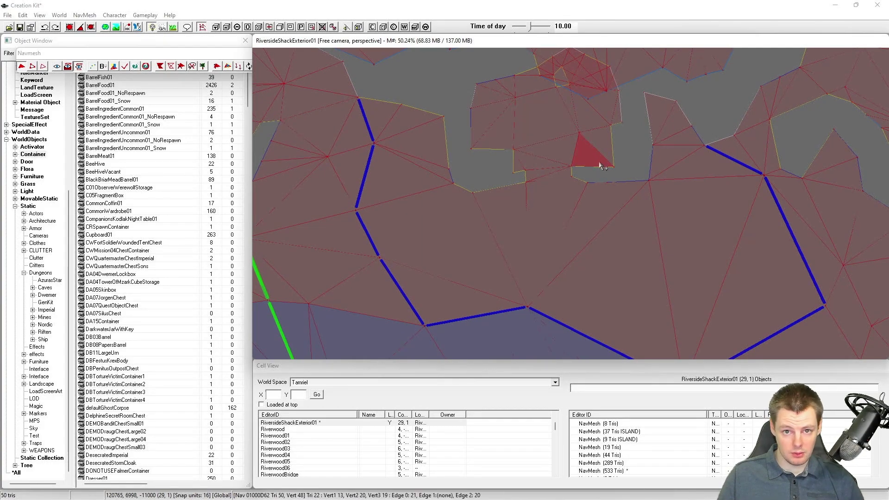
shift+middle_drag(556, 154, 537, 149)
scroll(556, 172, down, 2)
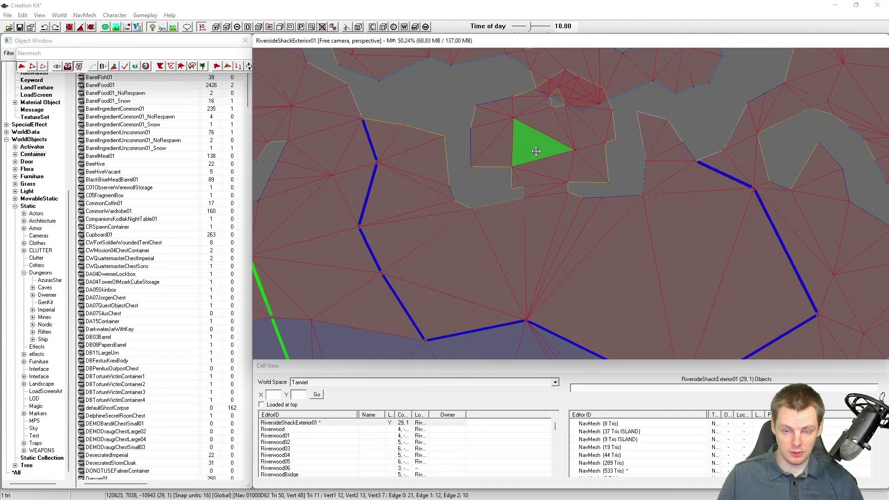
key(p)
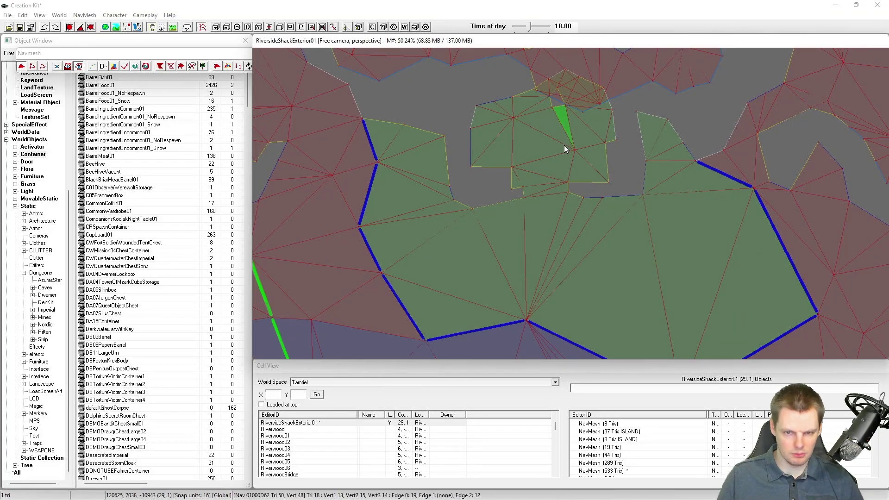
shift+middle_drag(552, 176, 610, 149)
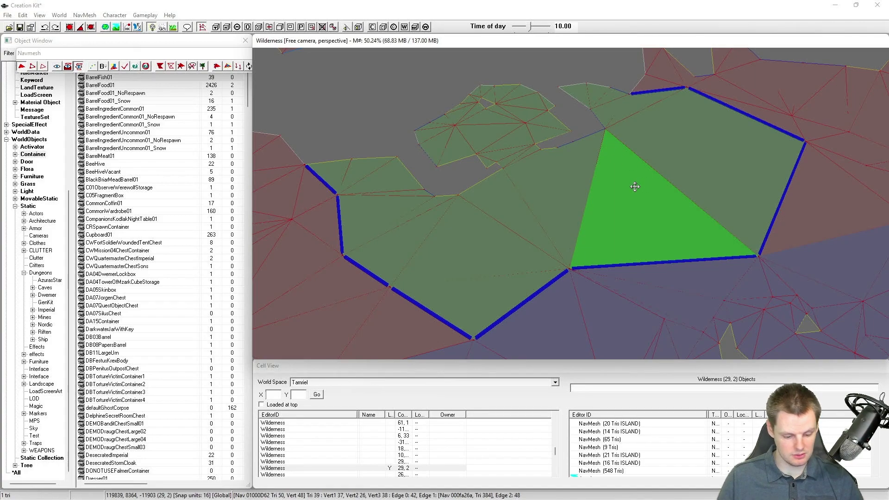
- Select all triangles of the separated navmesh and move them away from the shack, across the border edges towards the river
key(ctrl+a)
drag(632, 182, 631, 182)
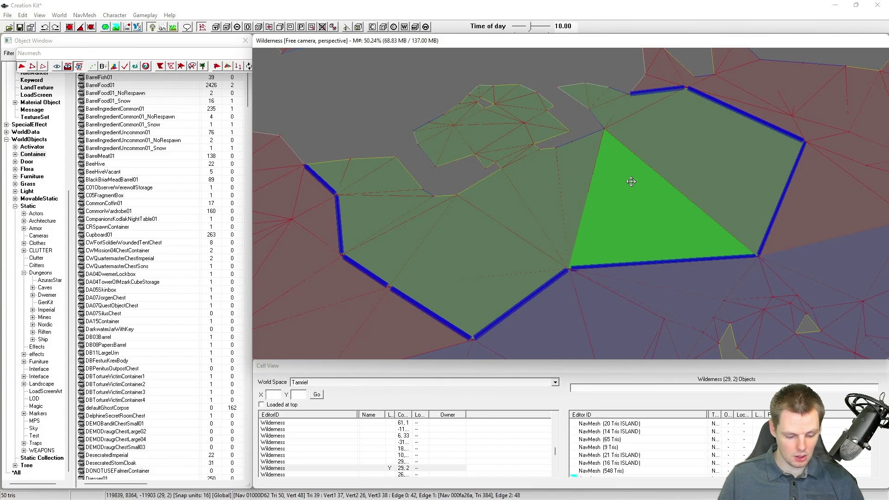
drag(632, 181, 598, 288)
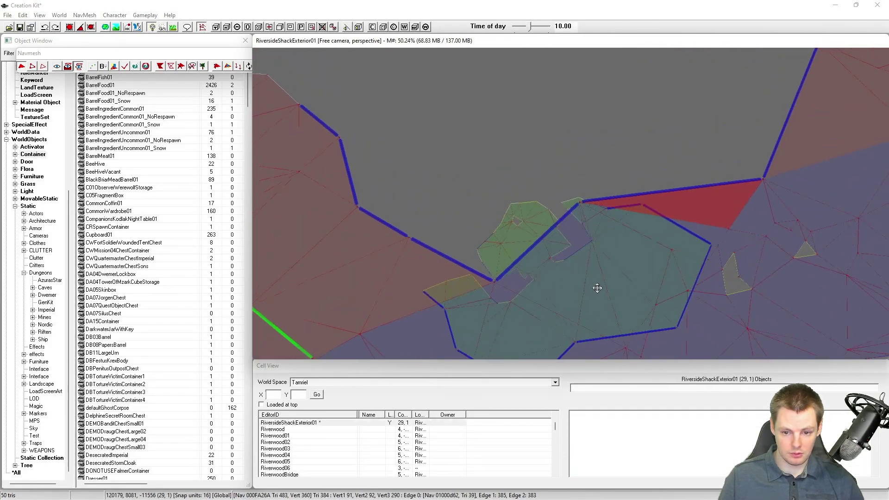
shift+middle_drag(598, 288, 600, 304)
click(532, 246)
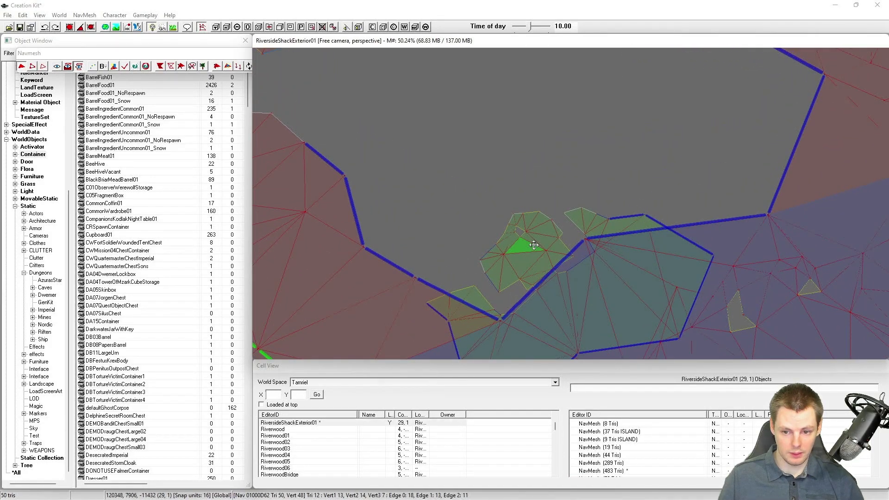
- Show the scene geometry together with the navmesh and compare the displaced piece with the shack and riverbank
shift+middle_drag(531, 246, 533, 173)
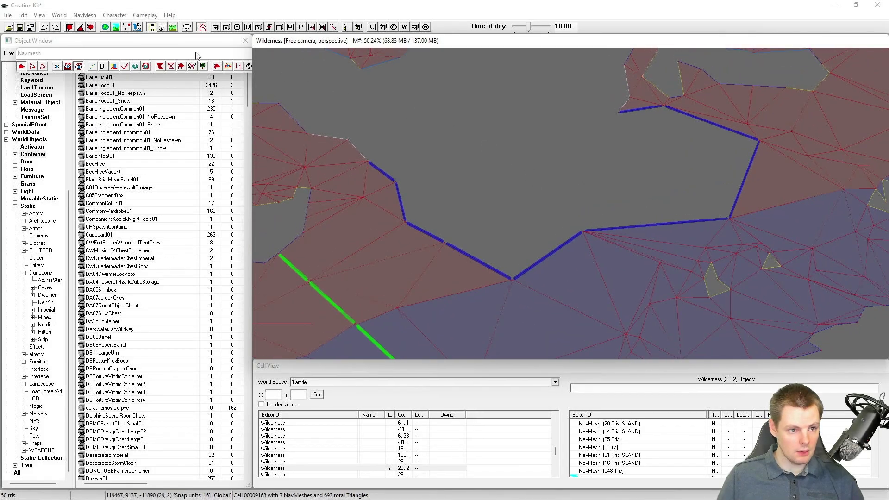
click(67, 66)
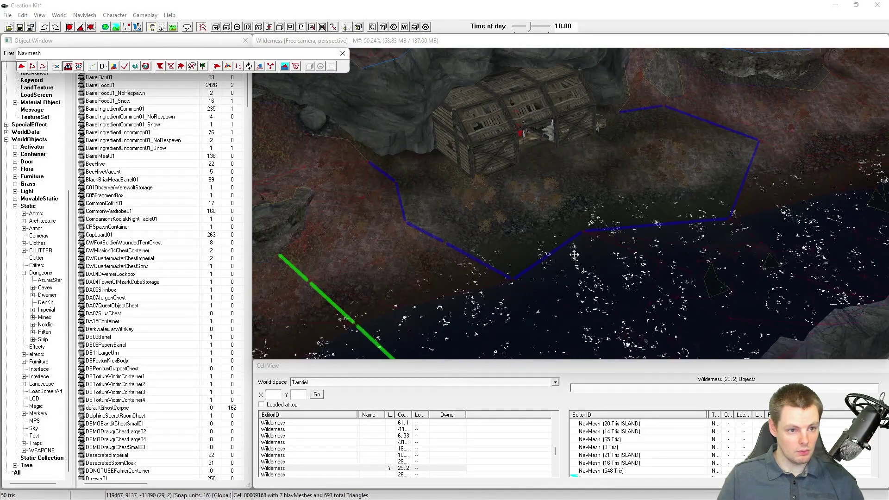
shift+middle_drag(619, 225, 640, 293)
click(626, 264)
click(640, 294)
ctrl+click(640, 293)
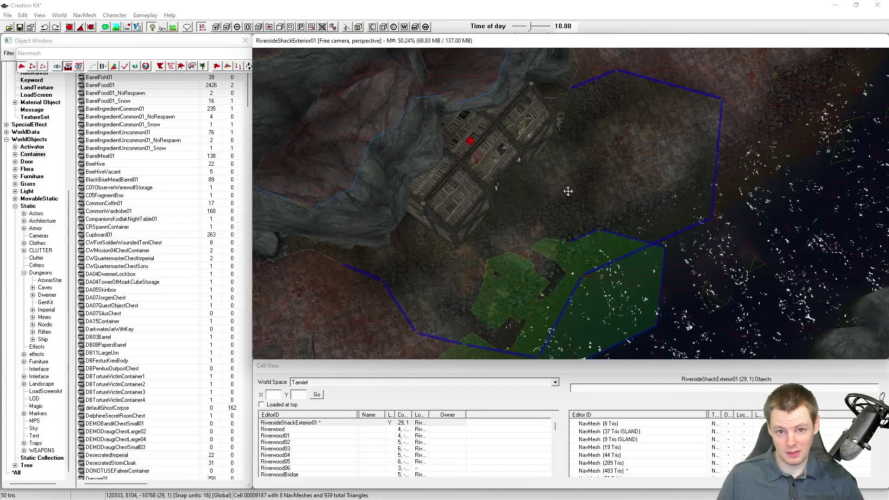
middle_drag(575, 202, 572, 200)
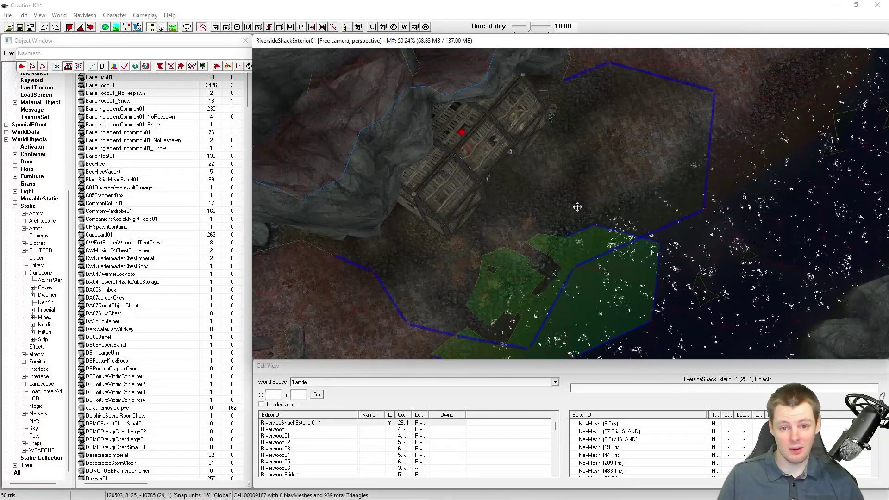
middle_drag(576, 211, 590, 248)
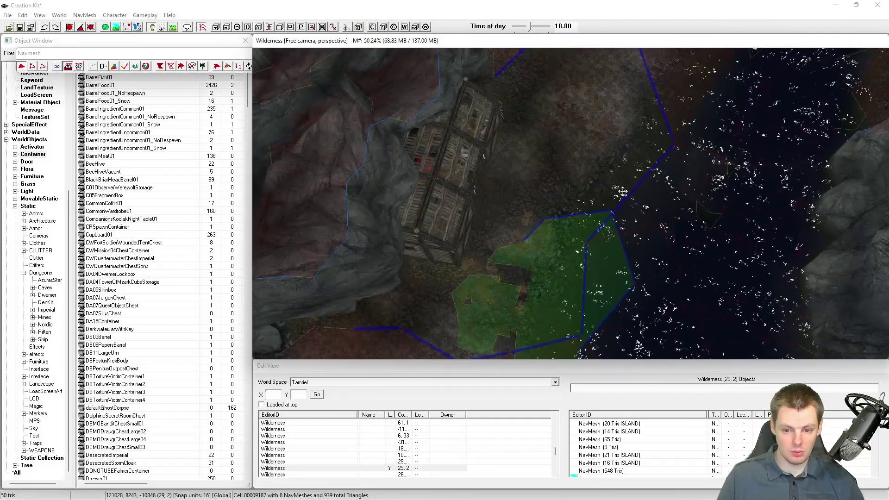
middle_drag(537, 241, 538, 240)
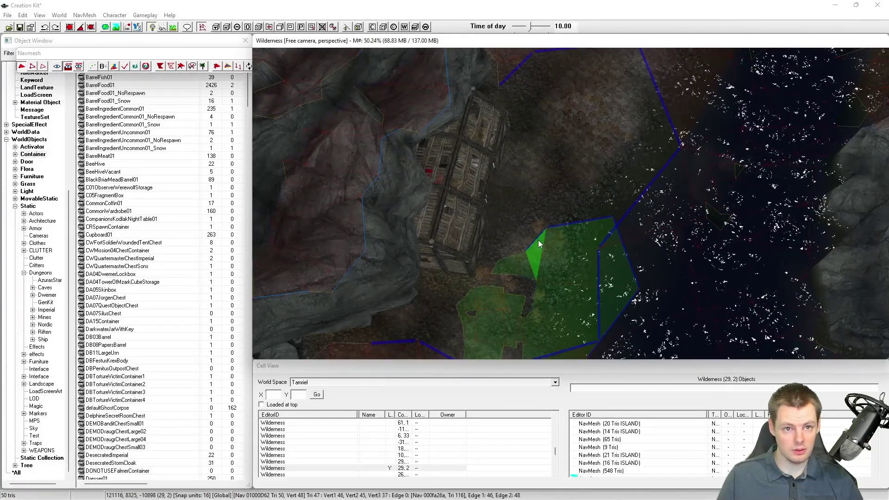
- Undo the latest changes to the displaced navmesh piece, reselecting it between the two undos
key(ctrl+z)
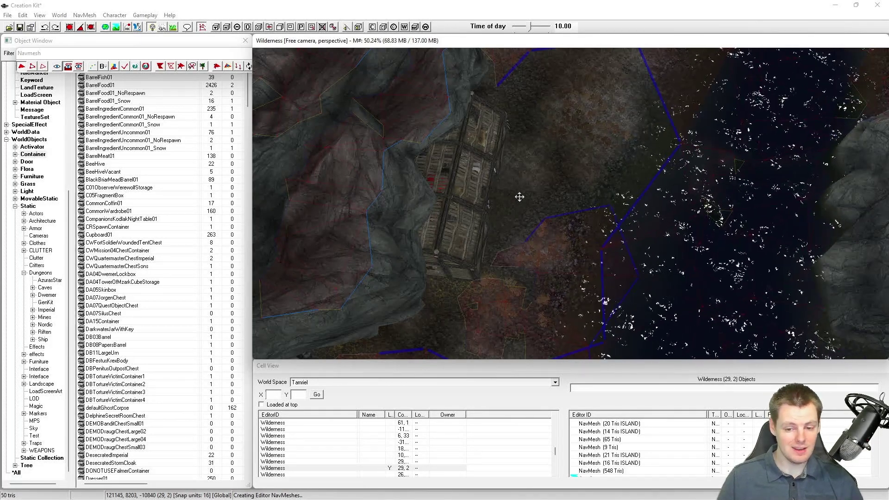
click(566, 248)
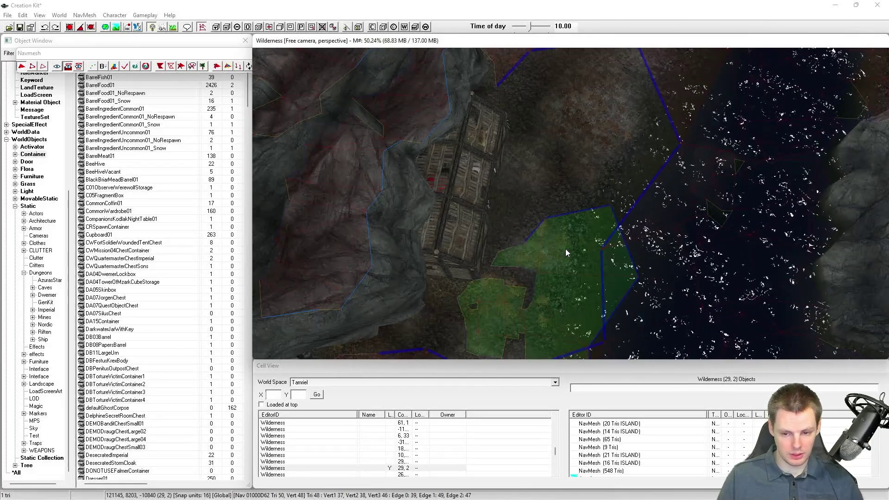
key(ctrl+z)
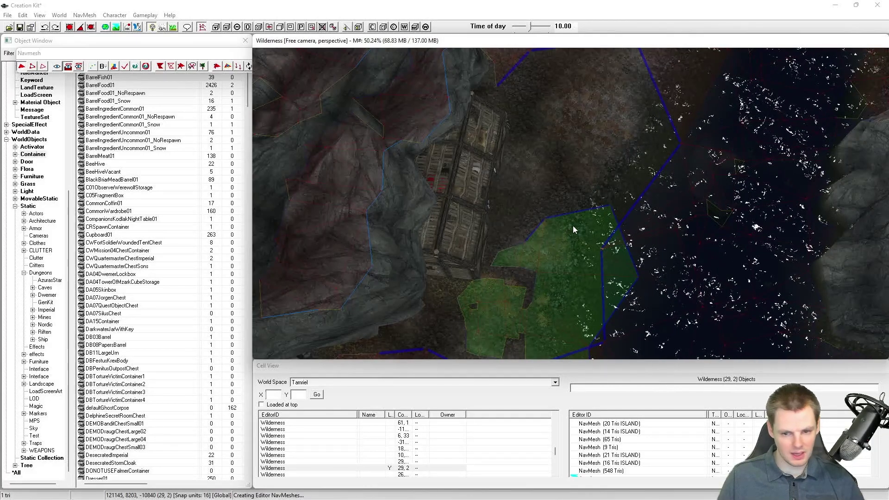
- Examine the empty ground around the shack inside the blue border edges of the surrounding navmesh
mouse_move(564, 198)
shift+middle_down()
mouse_move(554, 191)
mouse_move(557, 205)
shift+middle_up()
scroll(557, 204, up, 4)
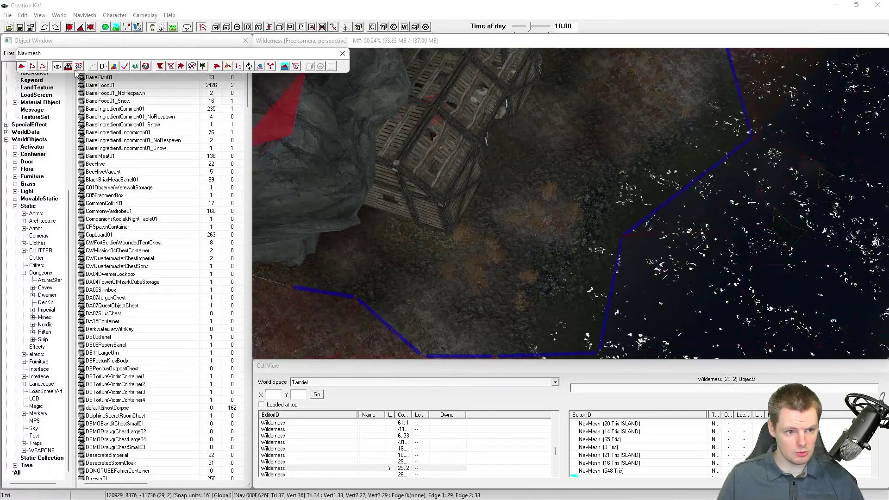
click(534, 193)
mouse_move(532, 189)
shift+middle_down()
mouse_move(485, 182)
mouse_move(495, 207)
mouse_move(518, 197)
mouse_move(510, 207)
mouse_move(525, 210)
mouse_move(536, 191)
shift+middle_up()
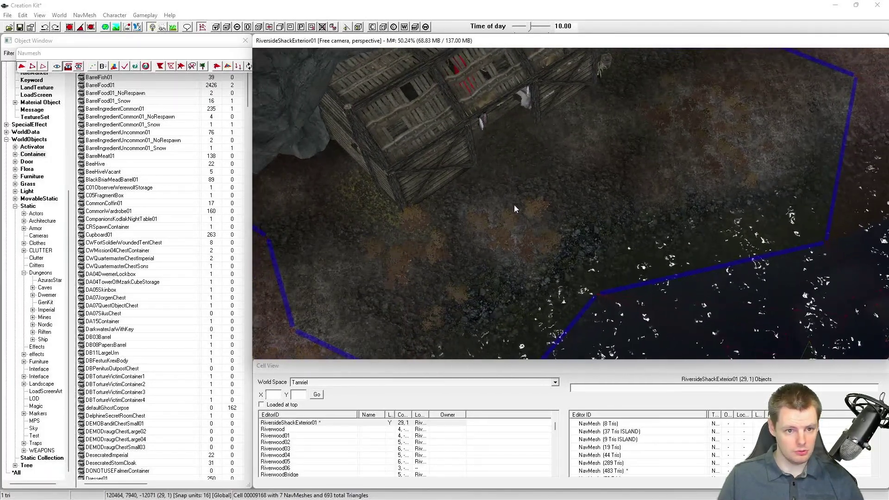
- Select a triangle just outside the blue border edges near the shack and examine the blue and green edges along the riverbank
click(208, 56)
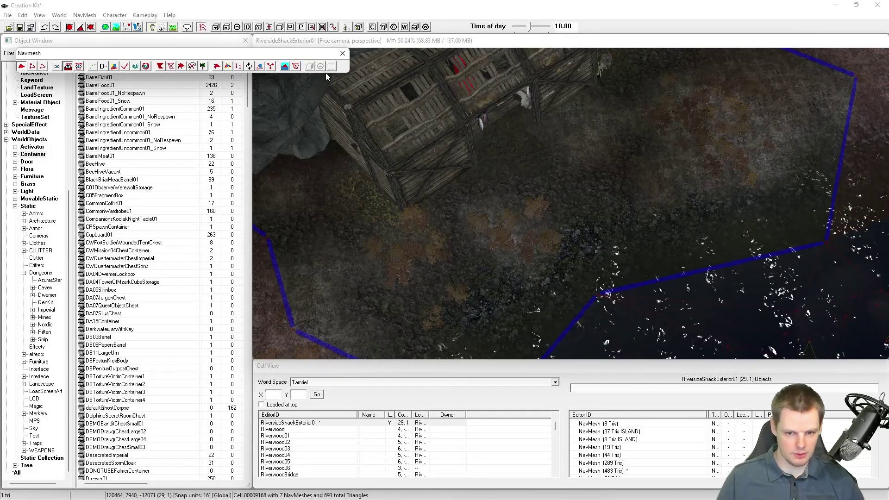
middle_drag(430, 142, 482, 168)
click(454, 227)
middle_drag(455, 227, 487, 202)
click(498, 210)
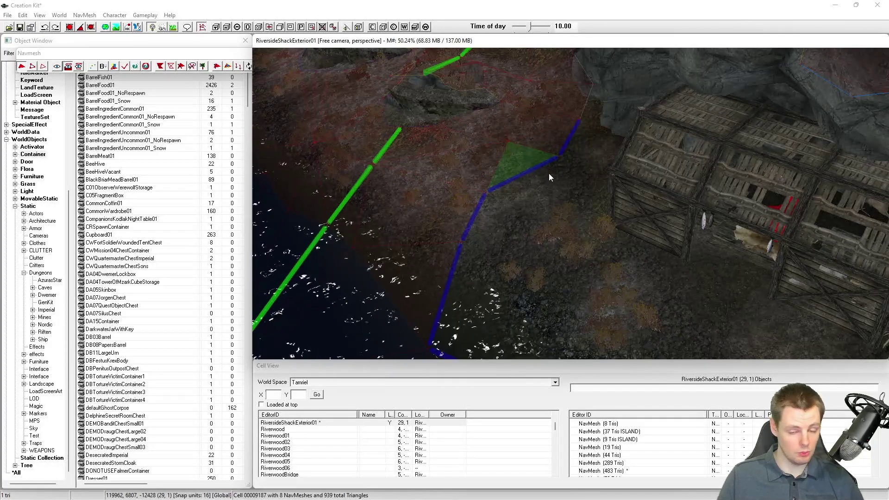
mouse_move(550, 175)
middle_down()
mouse_move(568, 188)
mouse_move(577, 182)
mouse_move(546, 164)
middle_up()
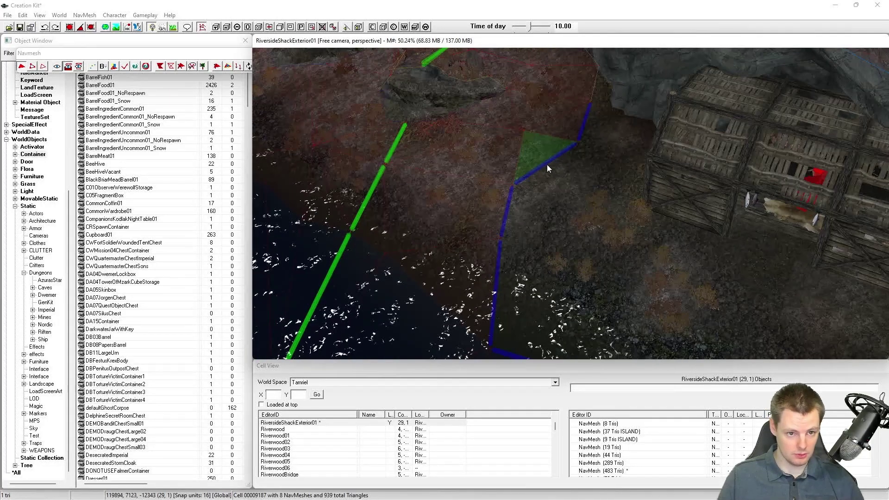
click(215, 58)
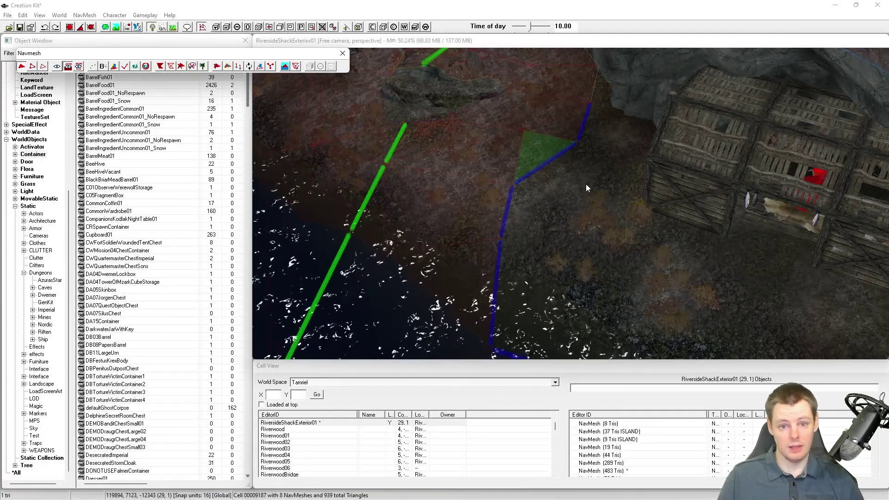
drag(268, 54, 273, 50)
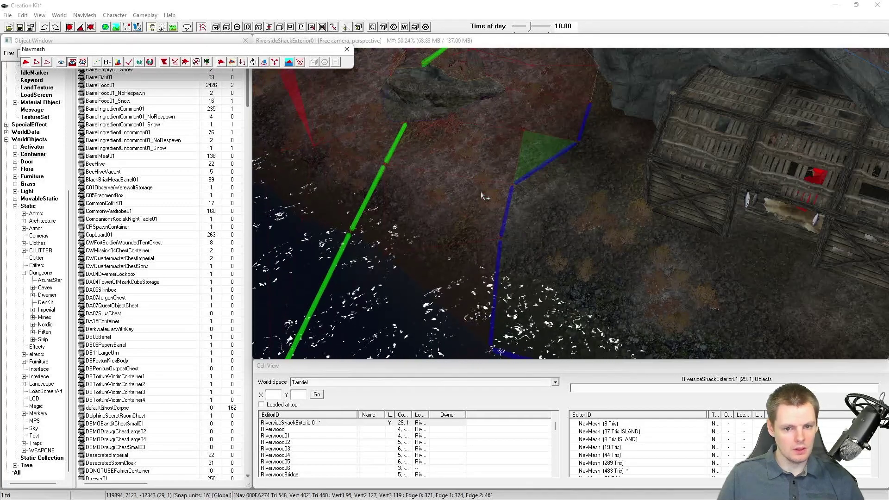
middle_drag(458, 188, 492, 192)
scroll(492, 194, up, 4)
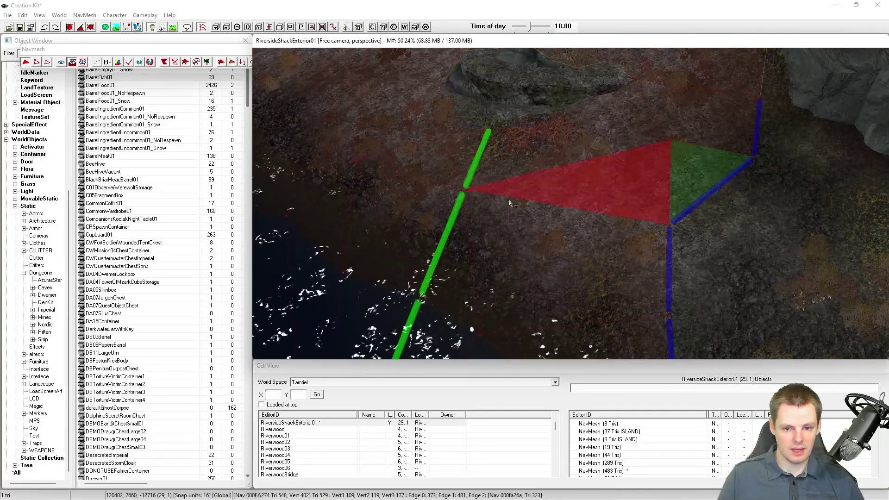
- Select the six triangles between the blue border edges and the green cell border beside the rock, and move them to a separate navmesh
middle_drag(576, 172, 615, 130)
scroll(579, 178, down, 2)
shift+middle_drag(600, 183, 543, 224)
click(543, 223)
scroll(551, 220, up, 2)
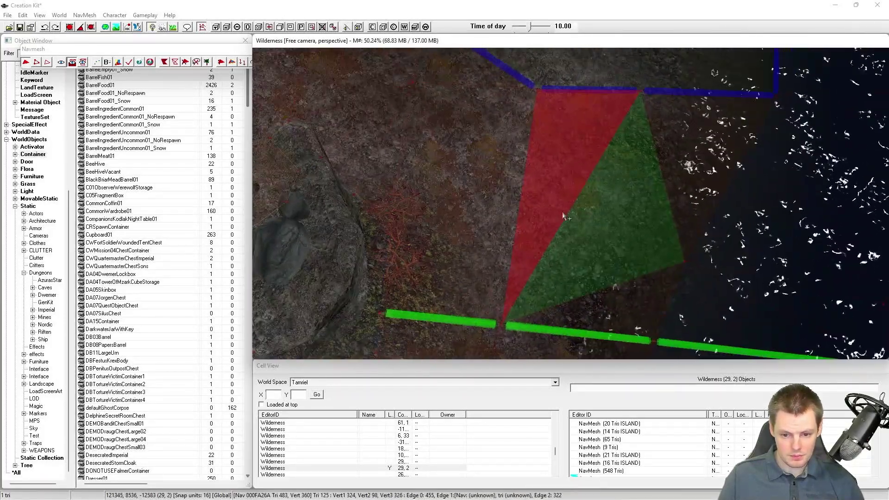
click(581, 217)
click(542, 213)
ctrl+click(542, 209)
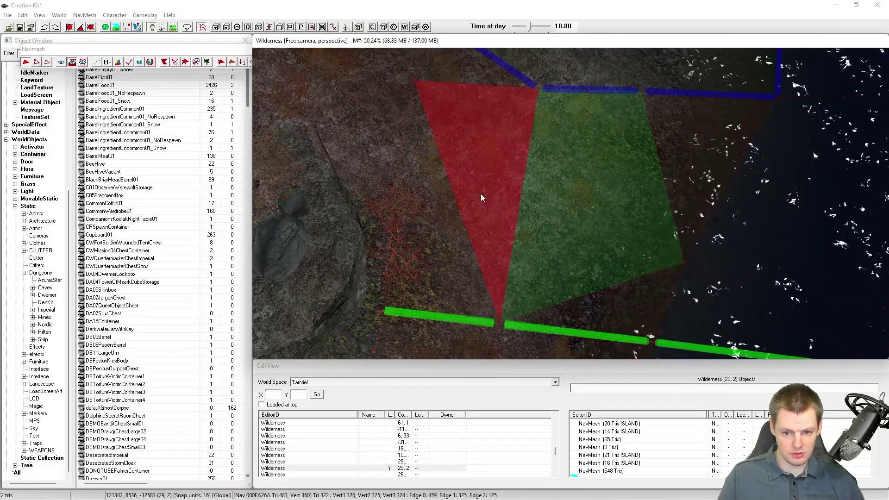
ctrl+click(480, 195)
ctrl+click(408, 203)
ctrl+click(383, 173)
ctrl+click(403, 276)
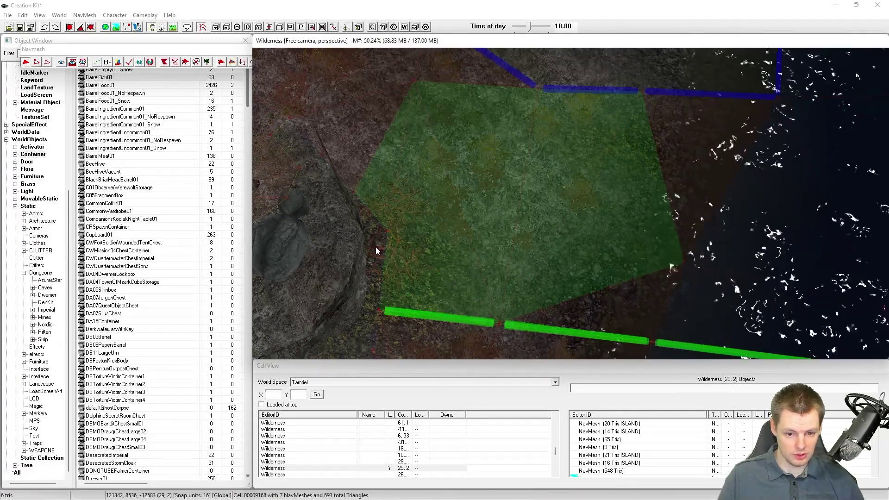
click(60, 15)
mouse_move(84, 15)
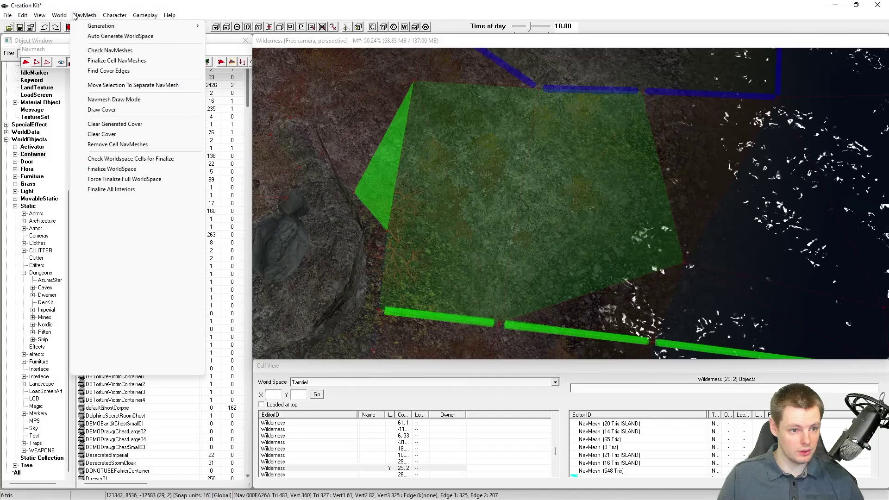
click(119, 86)
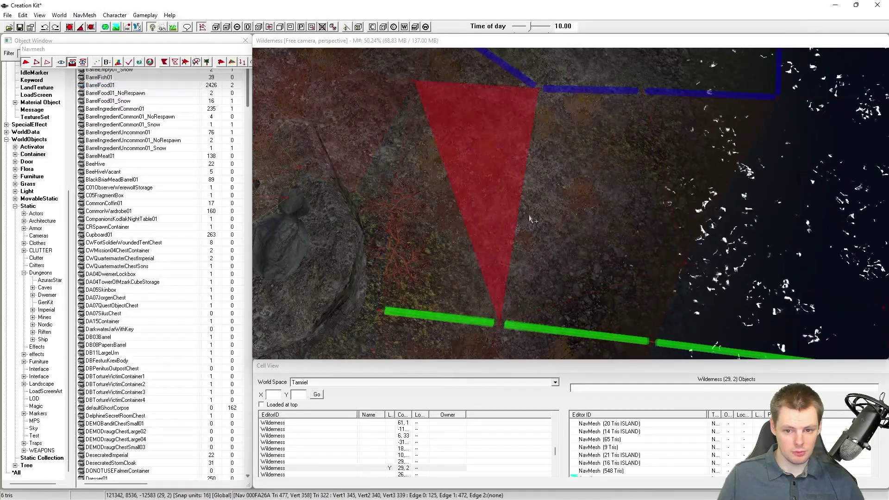
- Try to select the whole separated piece from one triangle, and restart navmesh editing to redraw its border edges
click(495, 197)
key(f)
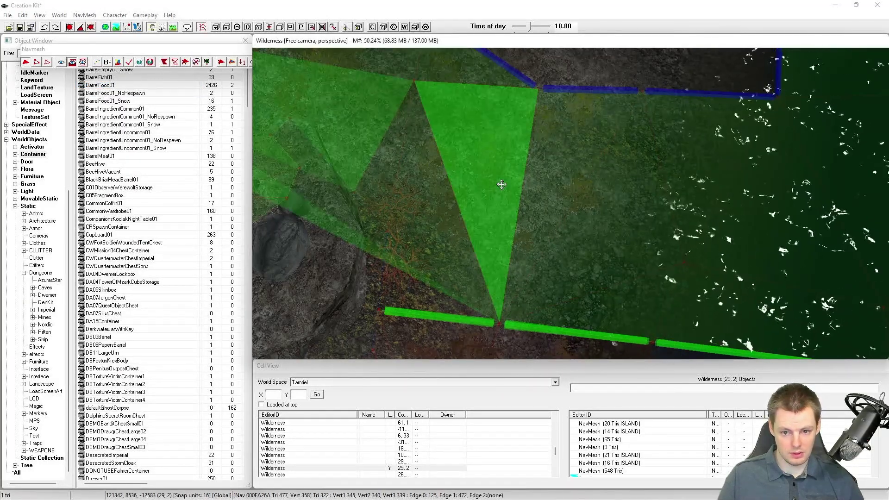
scroll(535, 184, down, 3)
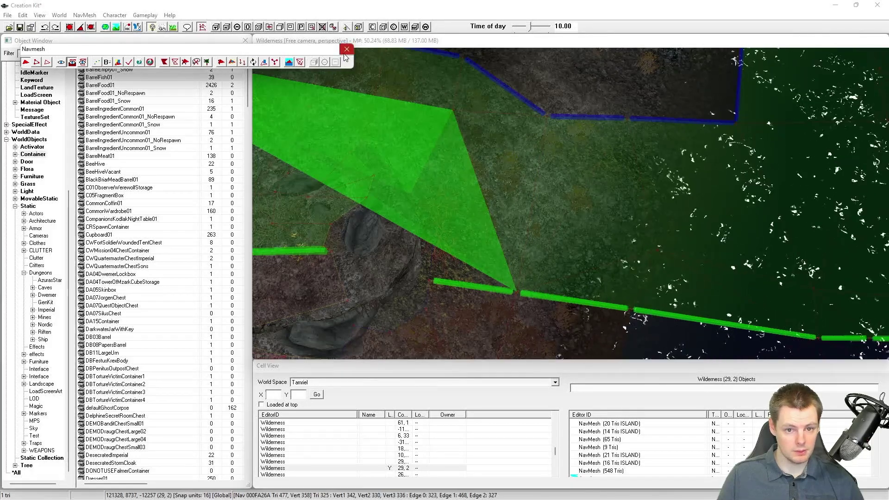
click(201, 26)
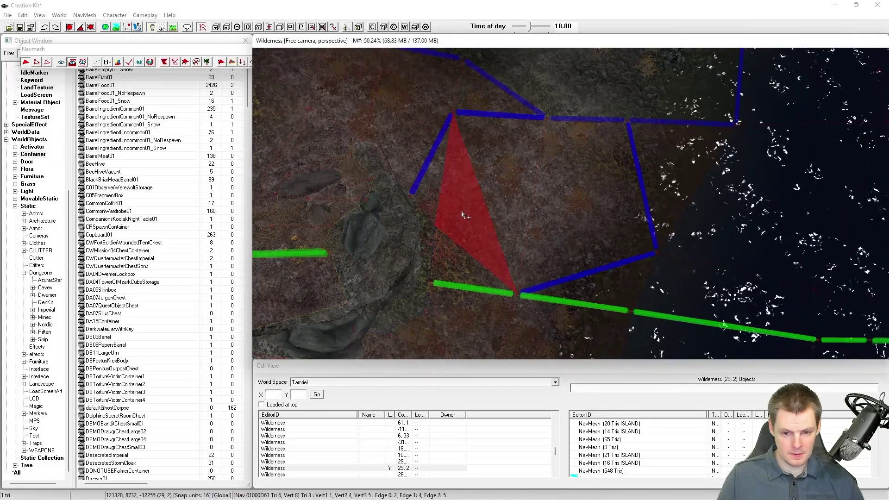
- Select all triangles of the separated piece and move them across the green cell border, onto the neighbouring cell's navmesh
key(f)
drag(510, 202, 538, 369)
click(546, 315)
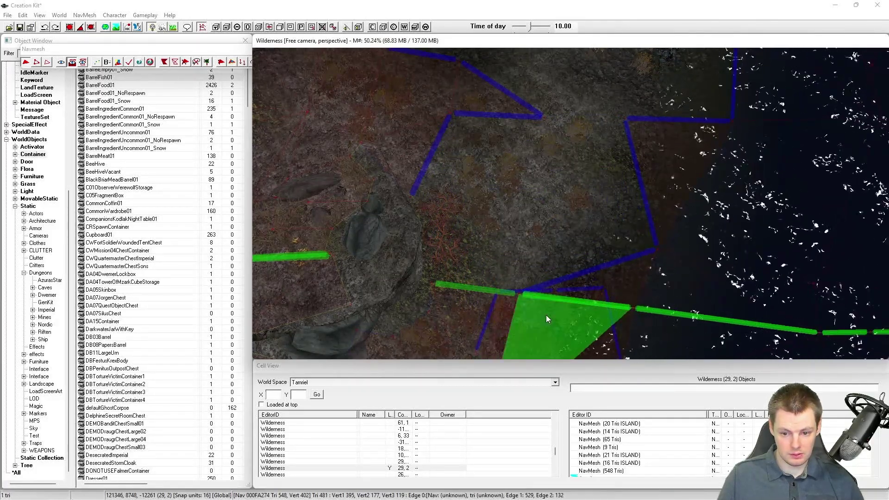
shift+middle_drag(446, 217, 543, 251)
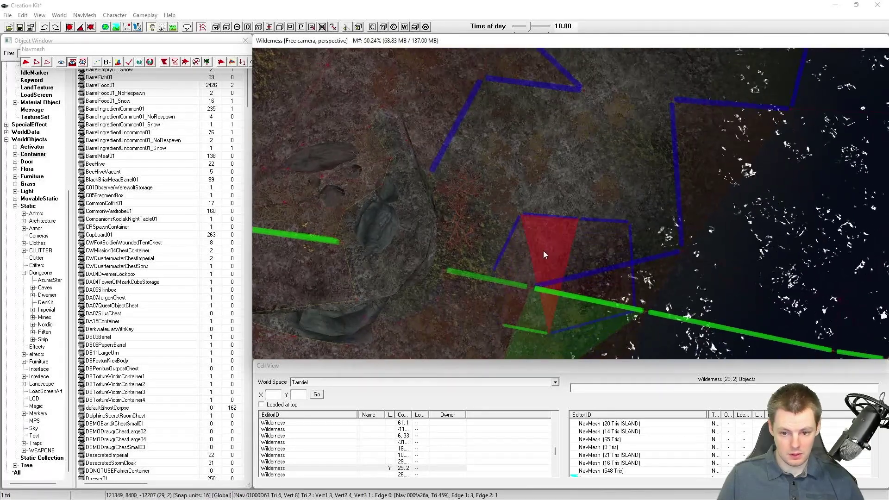
- Select the whole displaced navmesh piece and delete it
click(546, 244)
key(f)
drag(546, 243, 509, 228)
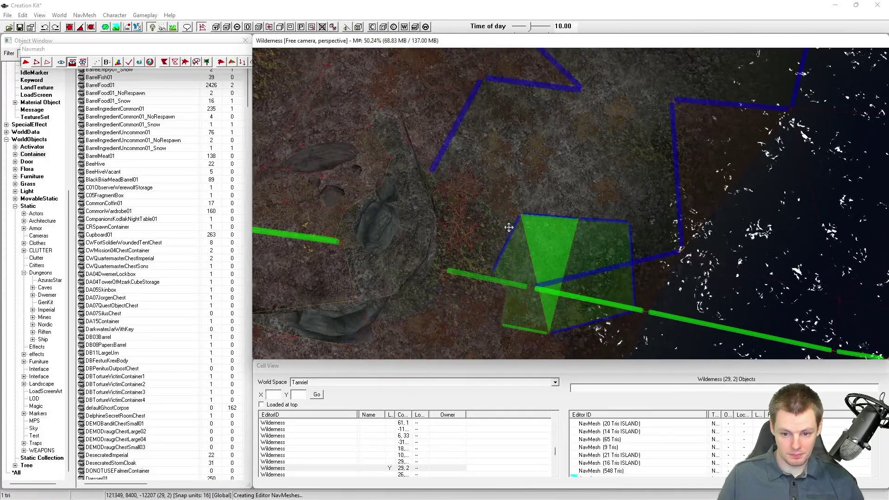
key(Delete)
mouse_move(527, 226)
shift+middle_down()
mouse_move(518, 219)
mouse_move(537, 206)
mouse_move(538, 215)
shift+middle_up()
- Finalize the cell's navmeshes and inspect the gap in the green cell border, selecting the neighbouring cell's triangle beside it
drag(191, 55, 150, 49)
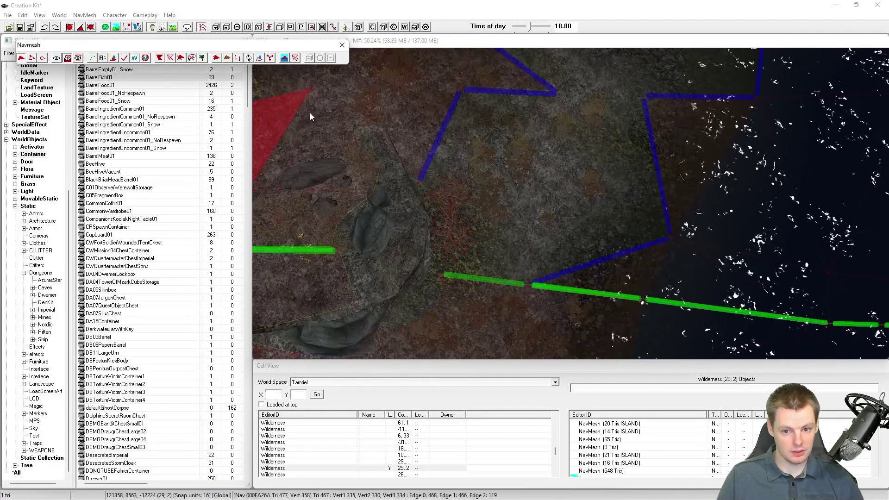
mouse_move(449, 144)
middle_down()
mouse_move(448, 135)
mouse_move(450, 150)
middle_up()
click(125, 59)
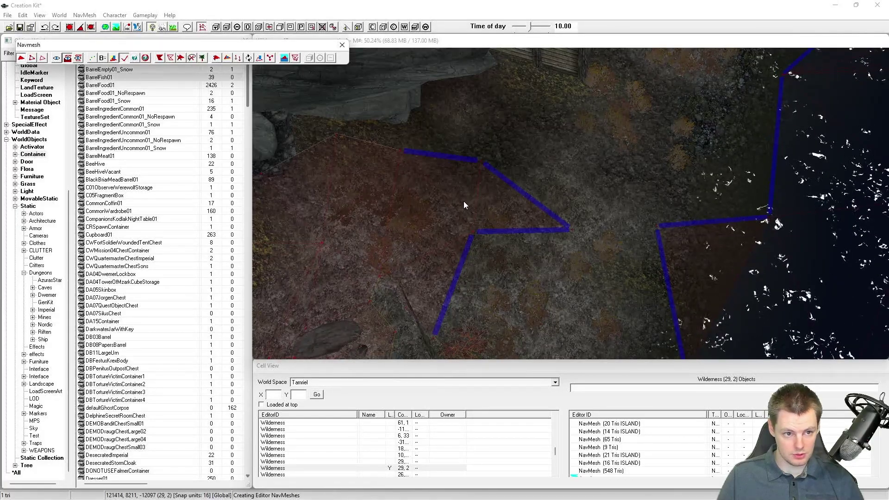
click(501, 193)
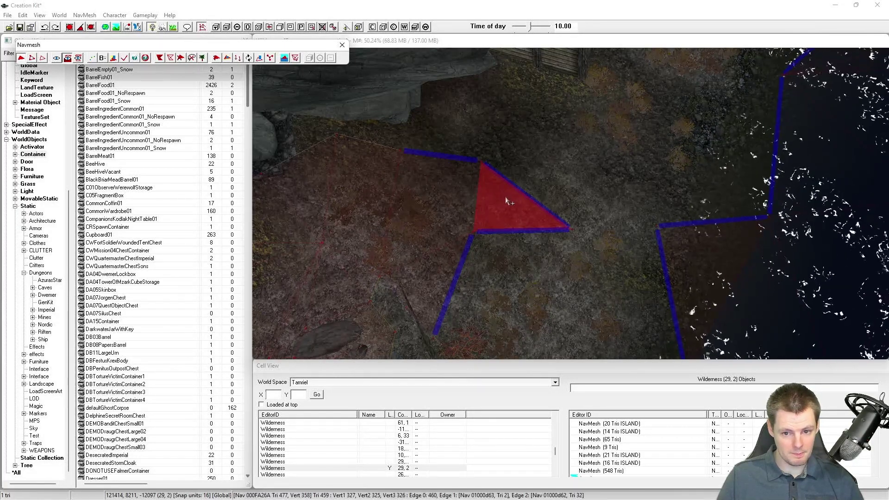
middle_drag(507, 200, 528, 189)
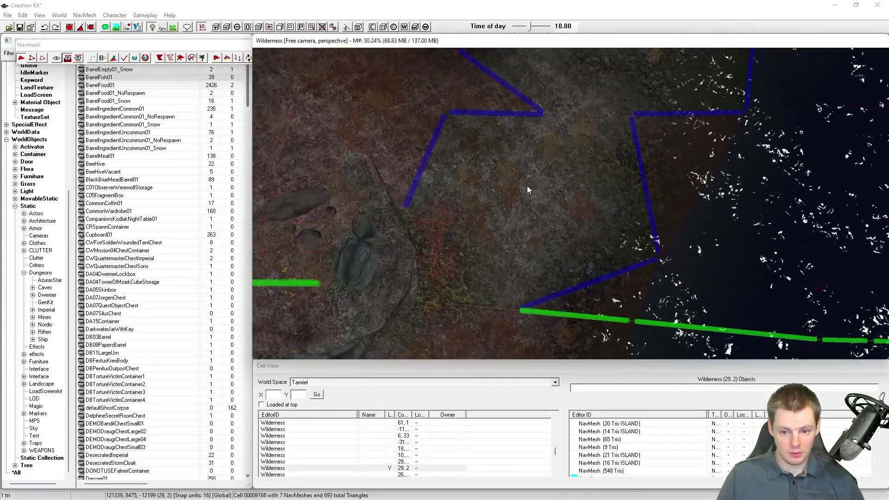
click(508, 310)
middle_drag(500, 200, 479, 249)
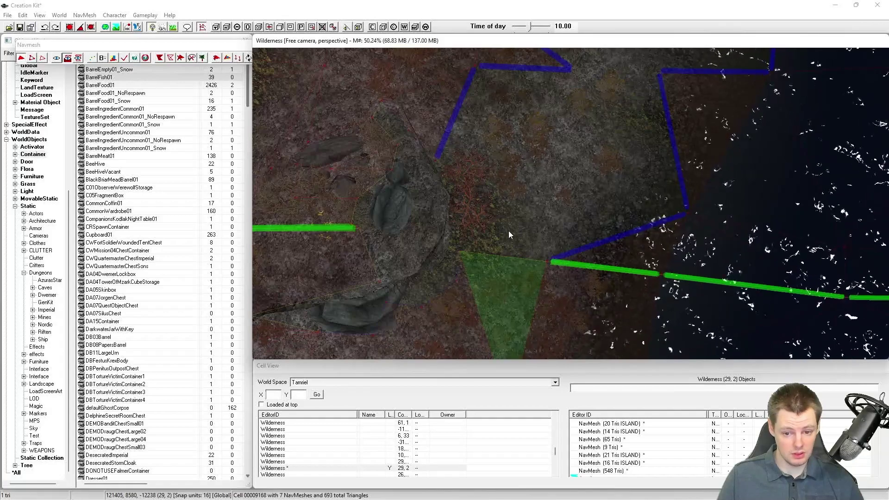
- Place new navmesh vertices along the gap in the cell border beside the rock and create a triangle from them
scroll(509, 231, up, 3)
click(540, 266)
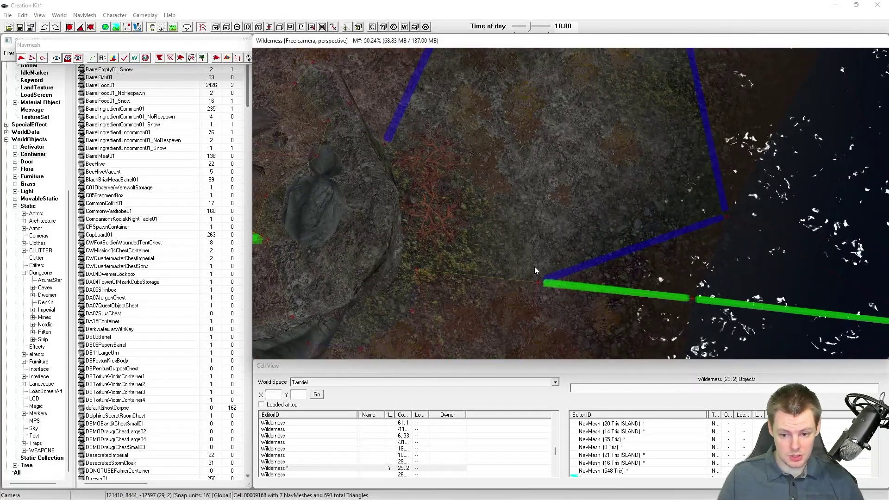
scroll(448, 246, up, 1)
scroll(451, 245, up, 2)
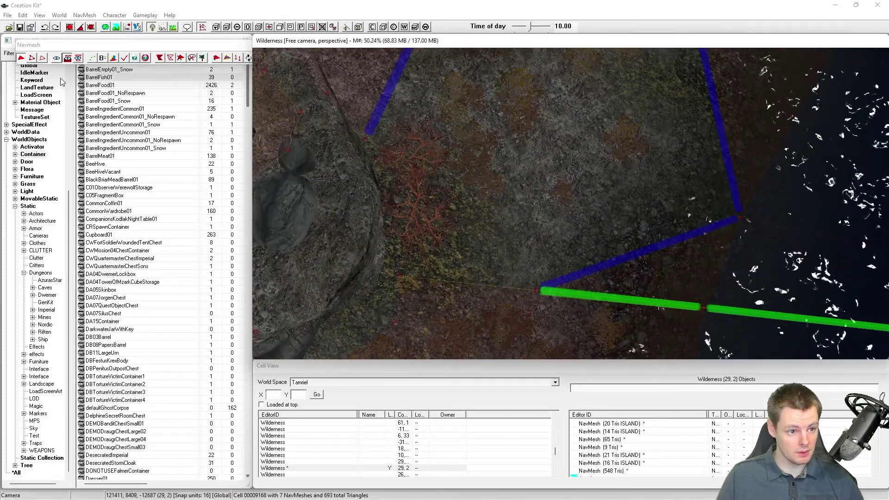
right_click(407, 262)
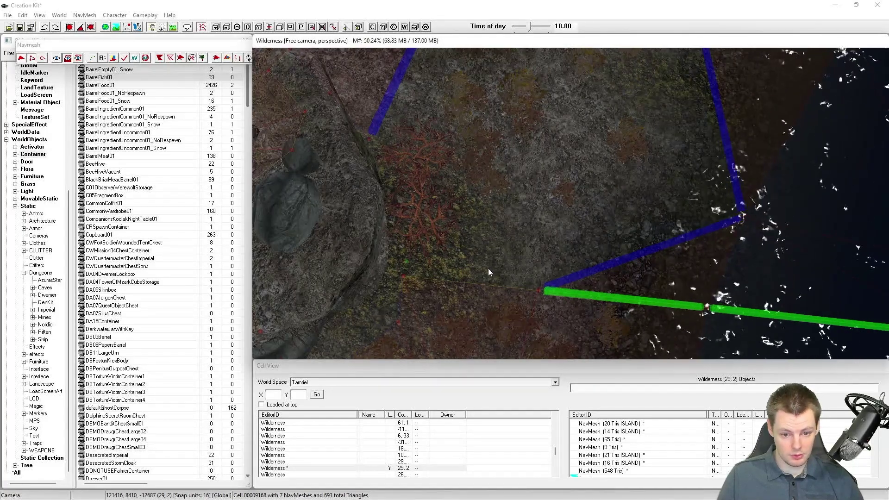
right_click(538, 276)
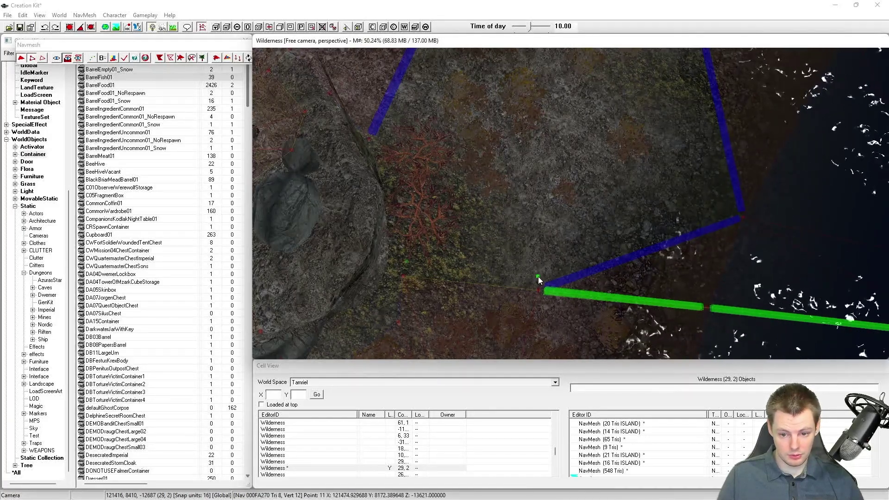
right_click(497, 191)
scroll(509, 199, up, 2)
middle_drag(518, 202, 532, 193)
key(d)
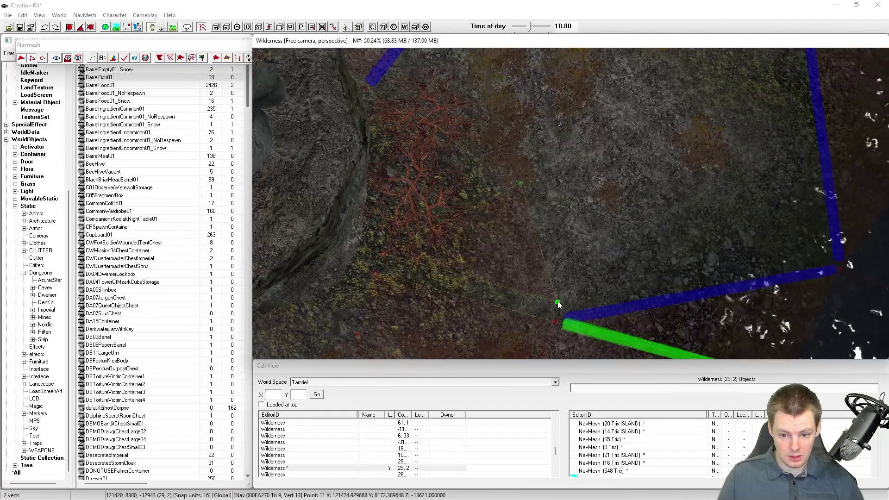
- Move the new triangle's two border-side vertices onto the ends of the neighbouring cell's navmesh edge
click(558, 302)
shift+middle_drag(558, 302, 431, 286)
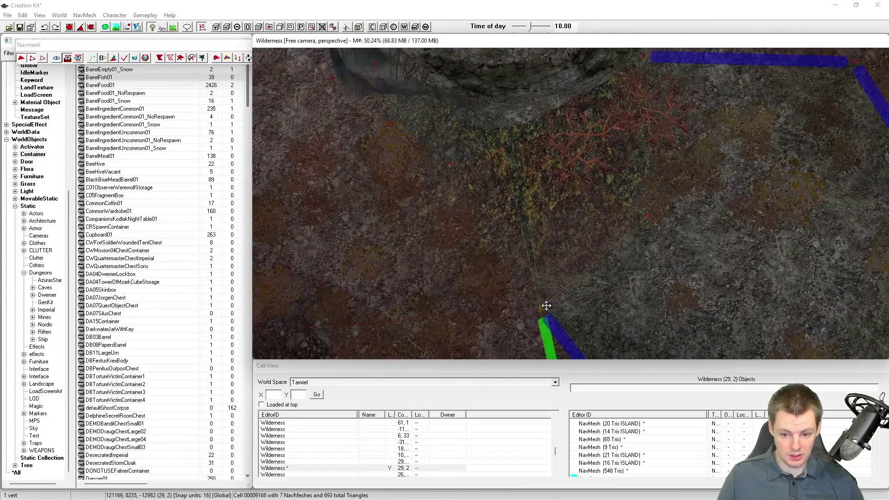
click(520, 145)
drag(521, 145, 506, 145)
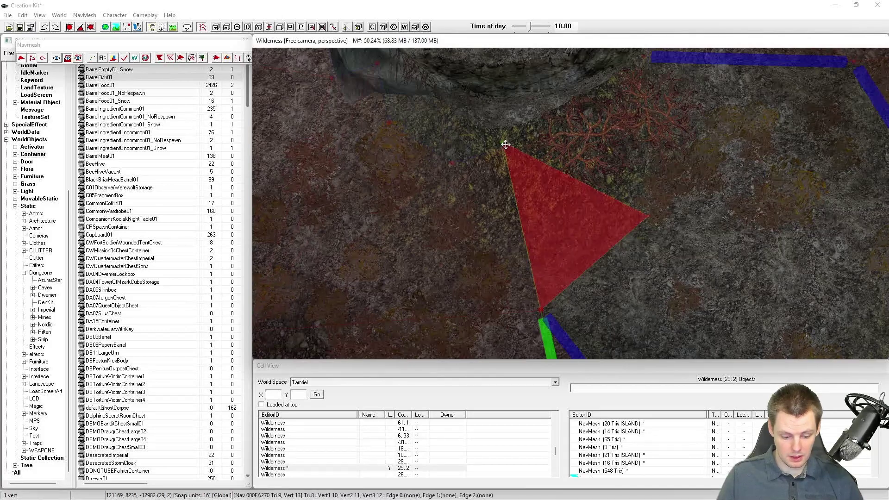
- Finalize the cell's navmeshes to link the new triangle across the cell border, and check its green edge
shift+middle_drag(715, 181, 738, 176)
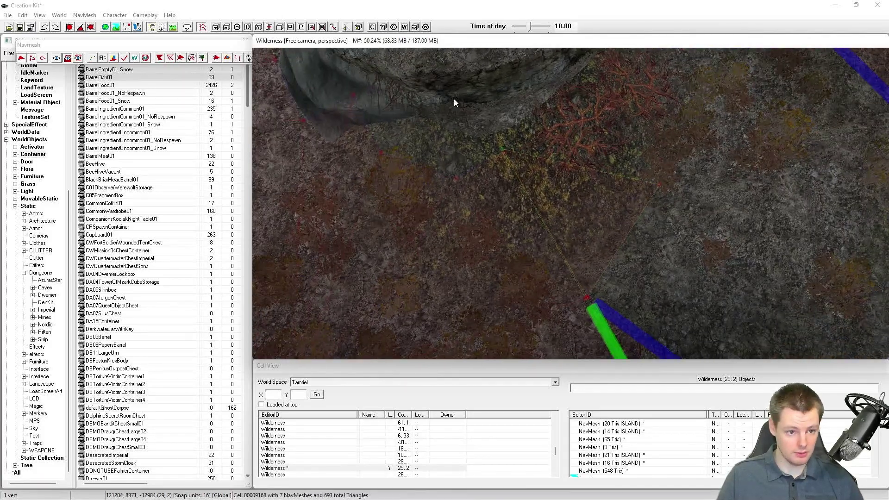
click(126, 59)
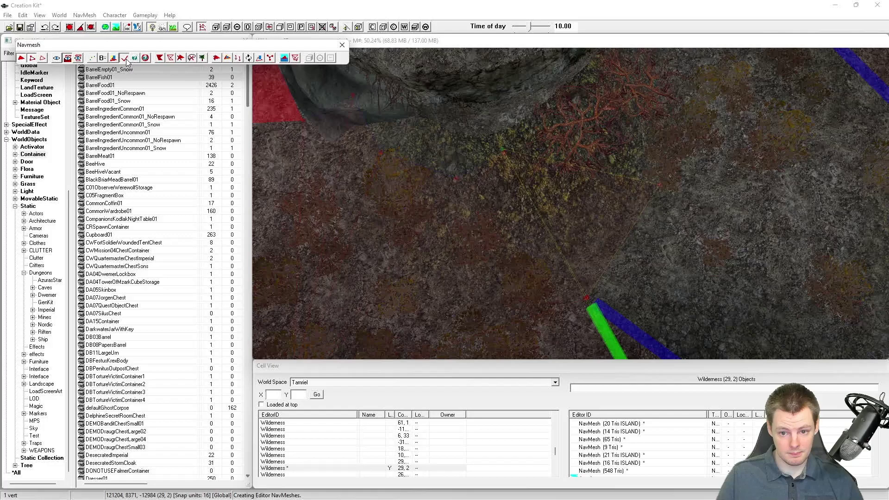
middle_drag(484, 201, 405, 217)
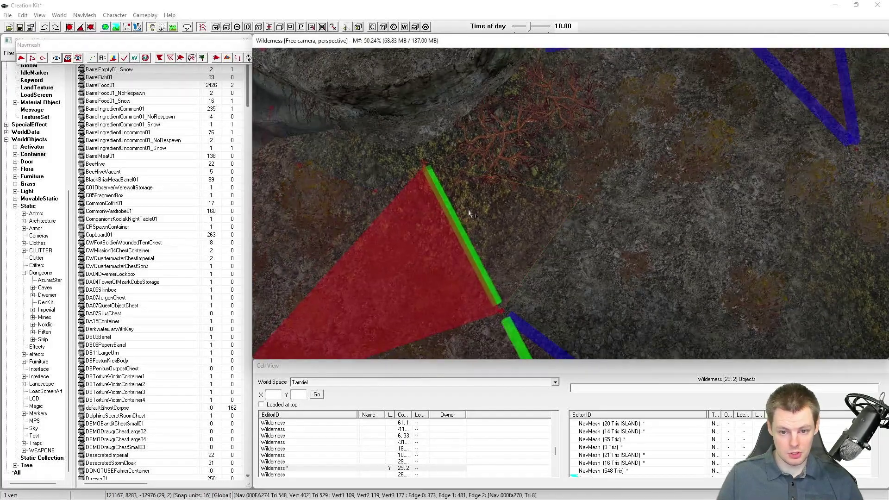
- Return to the shack's cell, leave navmesh editing and run Check NavMeshes
middle_drag(500, 187, 657, 158)
scroll(522, 169, down, 2)
middle_drag(554, 160, 266, 81)
click(208, 45)
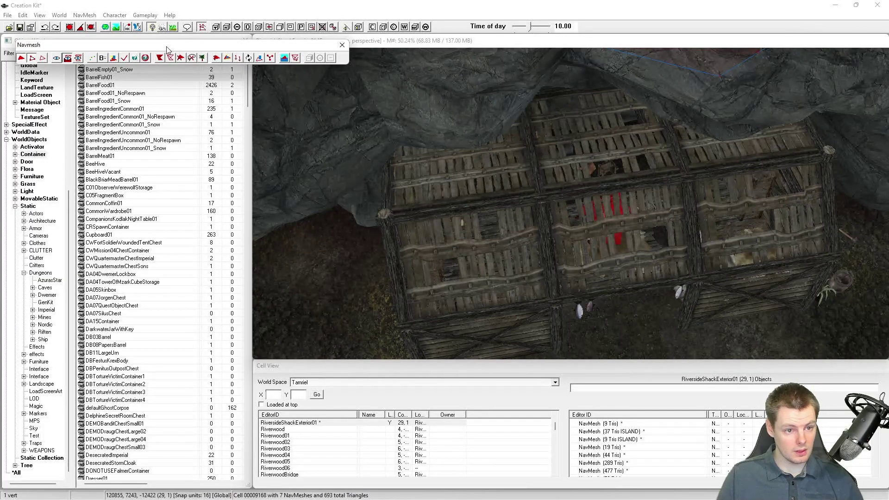
click(341, 45)
click(85, 14)
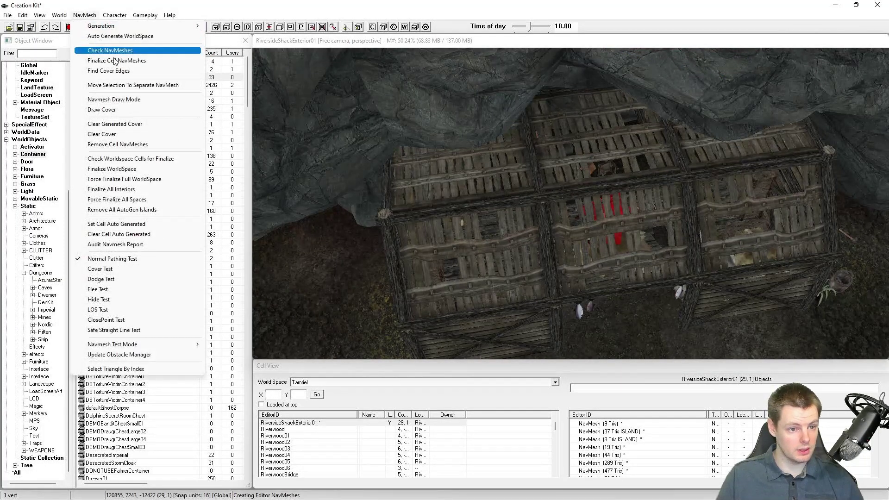
click(129, 51)
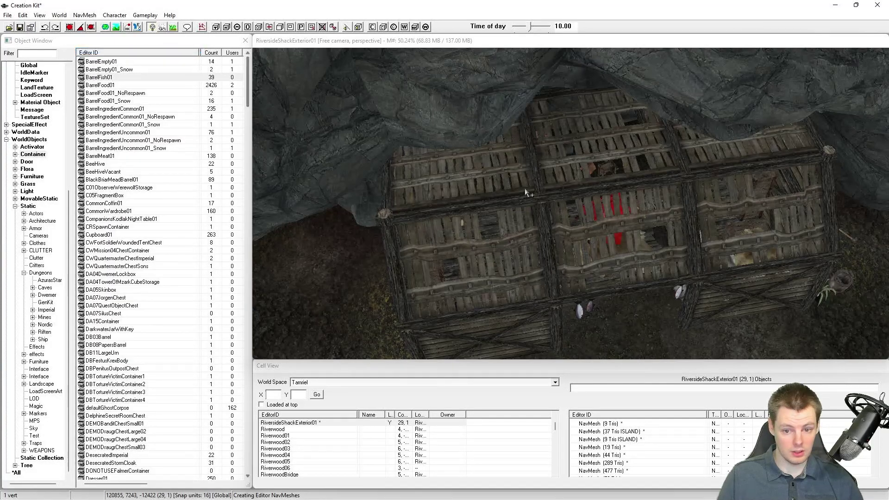
- Check the navmesh for warning triangles through Select Triangle By Index, decline deleting any, and leave navmesh editing
middle_drag(528, 201, 524, 189)
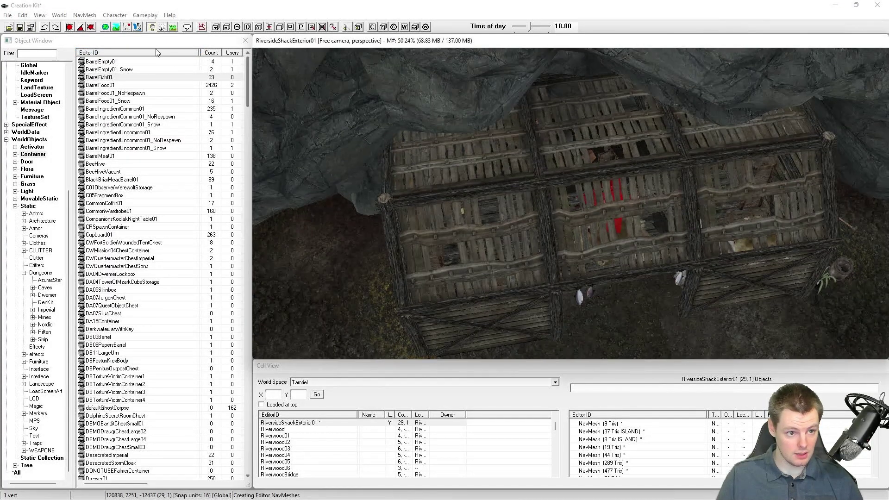
click(84, 16)
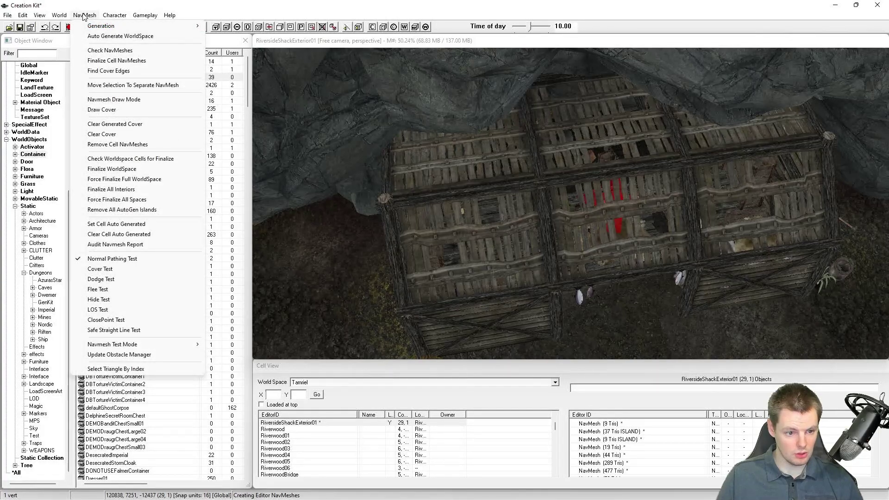
click(119, 371)
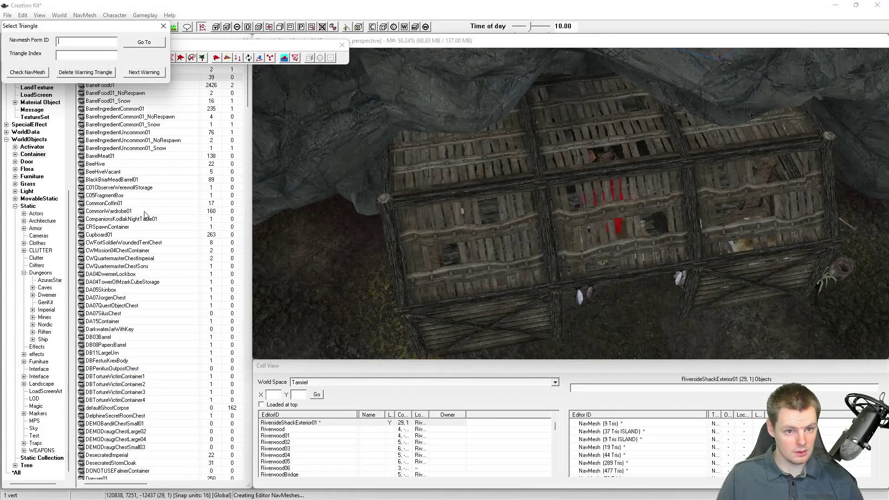
click(61, 94)
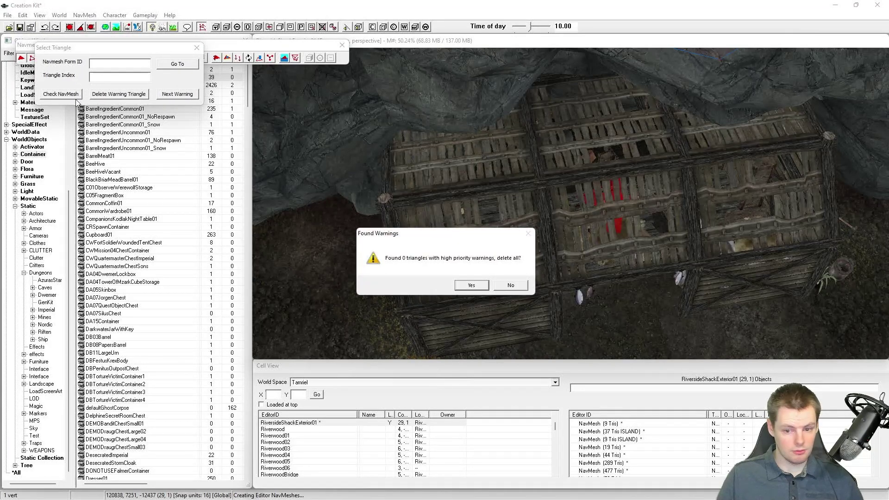
click(511, 285)
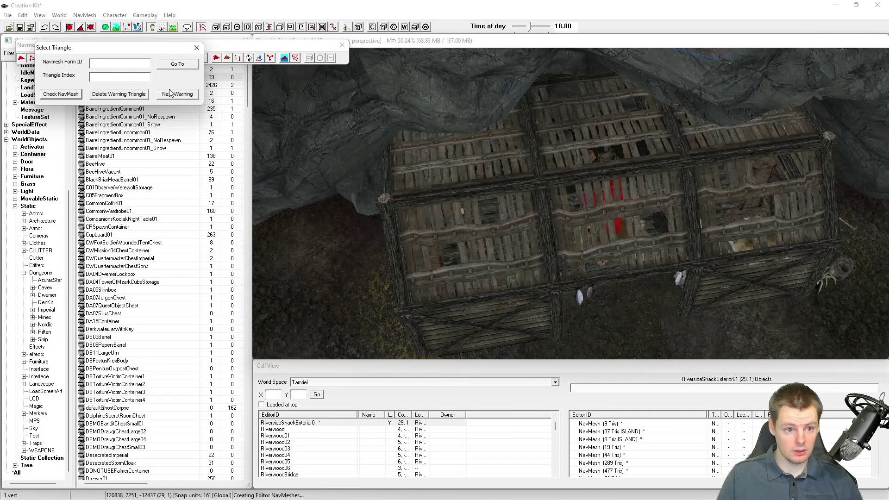
click(197, 48)
click(342, 44)
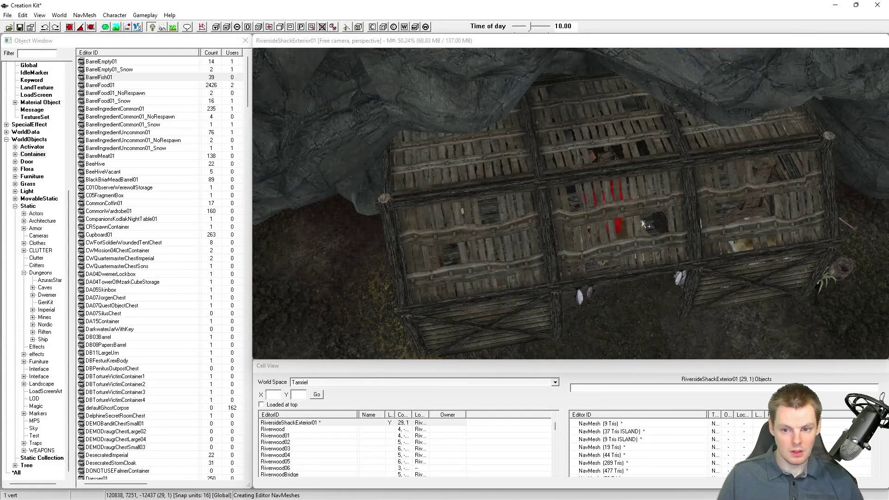
middle_drag(663, 298, 578, 171)
click(583, 155)
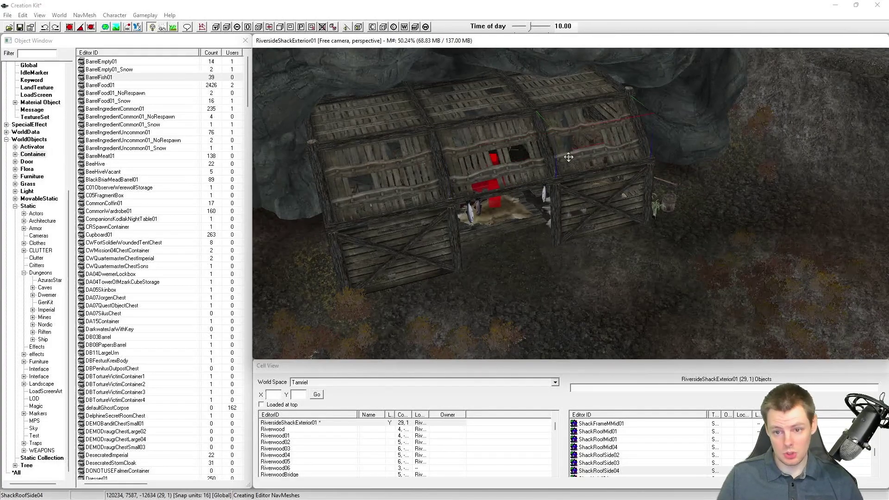
middle_drag(559, 174, 563, 181)
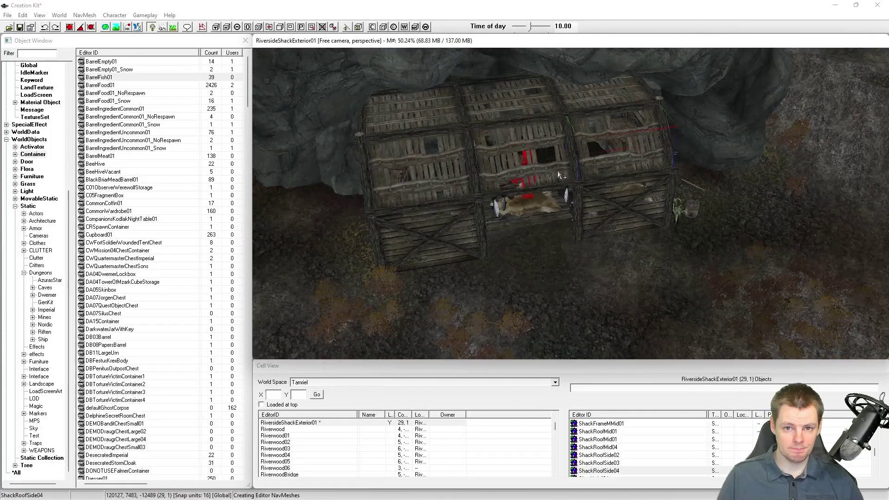